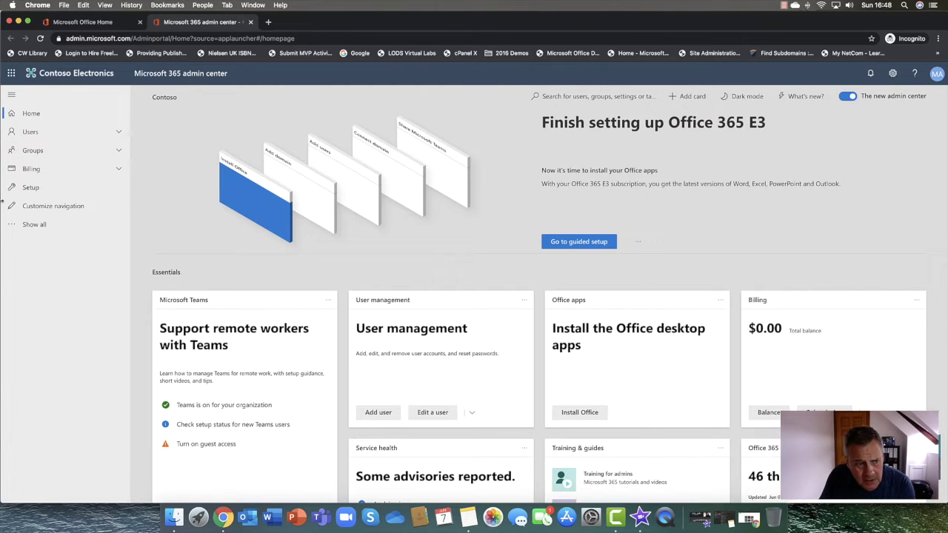
Go to the SharePoint admin center and open its list of active sites, dismissing the tip about changing views.
{"action": "left_click", "coordinate": [34, 225]}
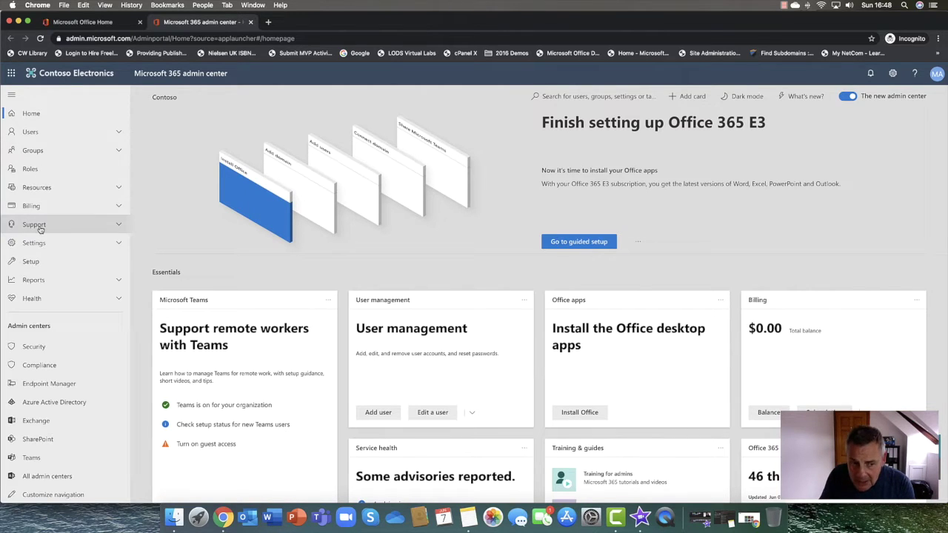
{"action": "scroll", "coordinate": [52, 355], "scroll_direction": "down", "scroll_amount": 1}
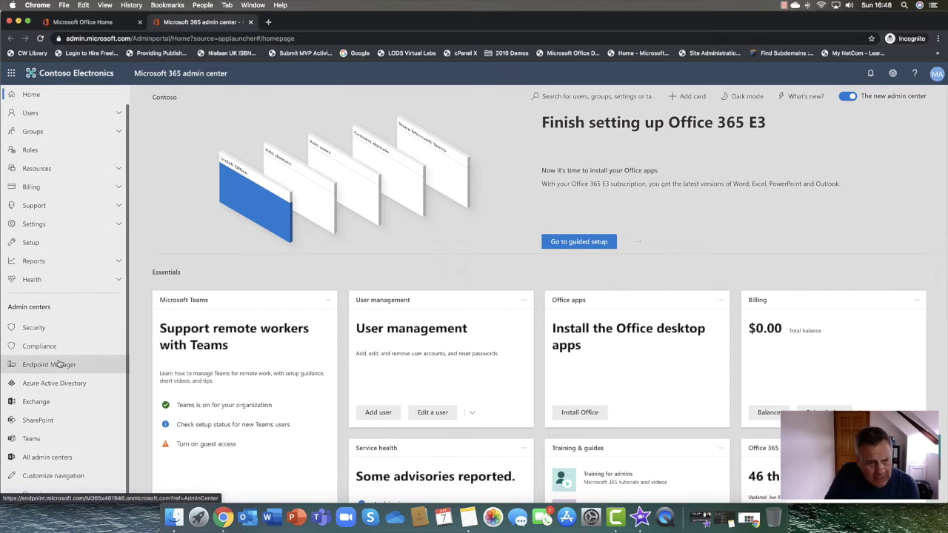
{"action": "left_click", "coordinate": [56, 425]}
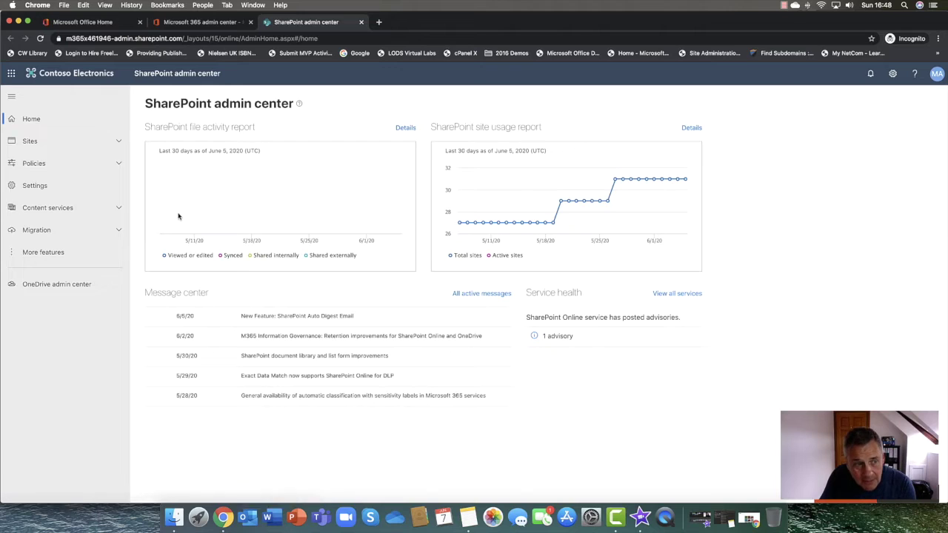
{"action": "left_click", "coordinate": [115, 143]}
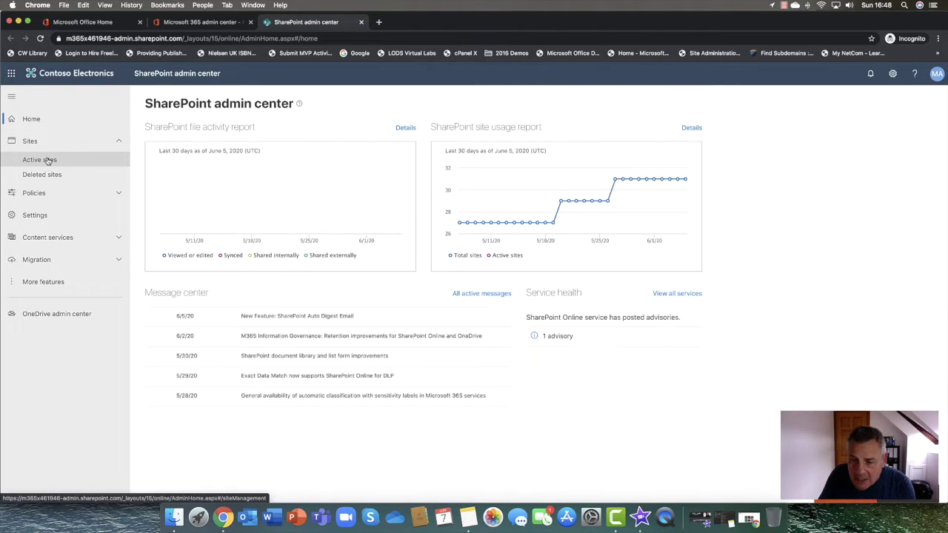
{"action": "left_click", "coordinate": [50, 160]}
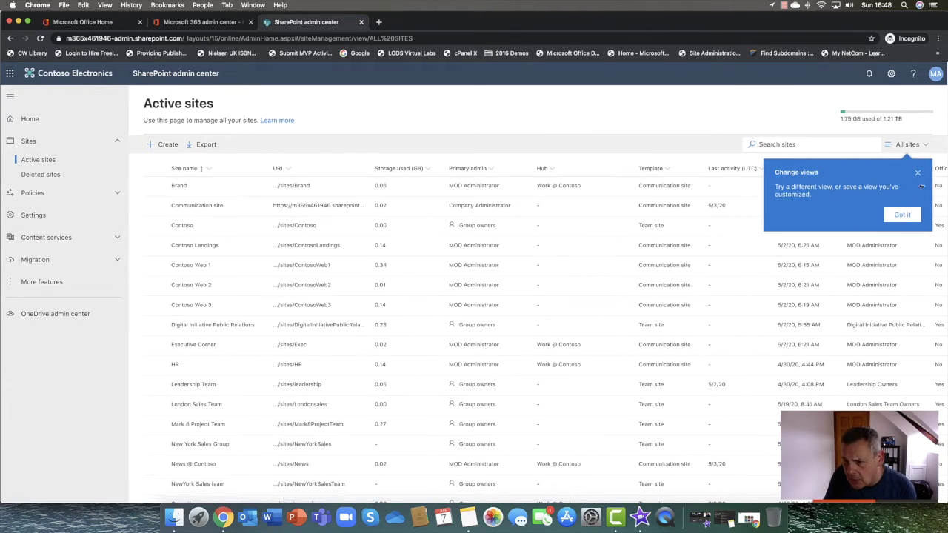
{"action": "left_click", "coordinate": [917, 176]}
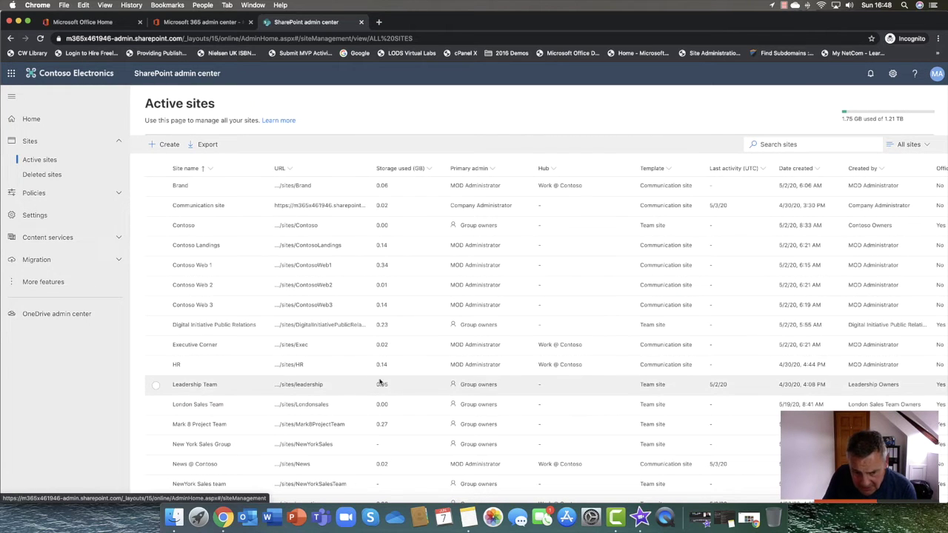
Open the Stirling Sales Team site from its details in the active sites list and review the types of new content it offers.
{"action": "scroll", "coordinate": [380, 383], "scroll_direction": "down", "scroll_amount": 3}
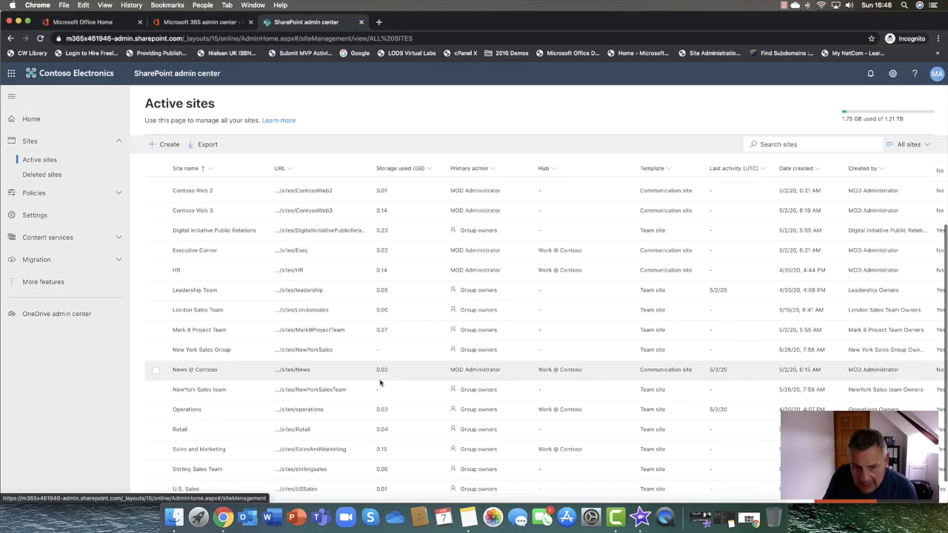
{"action": "scroll", "coordinate": [380, 383], "scroll_direction": "down", "scroll_amount": 1}
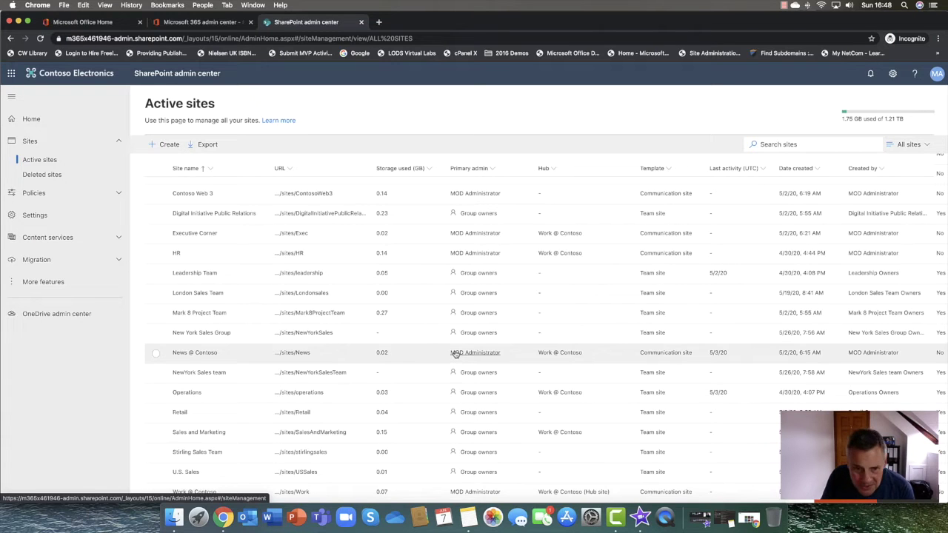
{"action": "scroll", "coordinate": [619, 332], "scroll_direction": "right", "scroll_amount": 2}
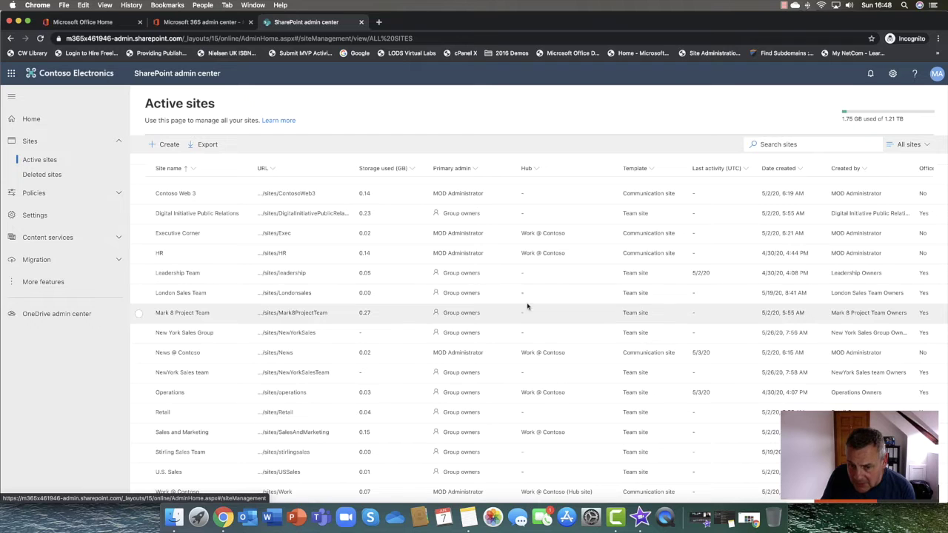
{"action": "scroll", "coordinate": [481, 438], "scroll_direction": "left", "scroll_amount": 1}
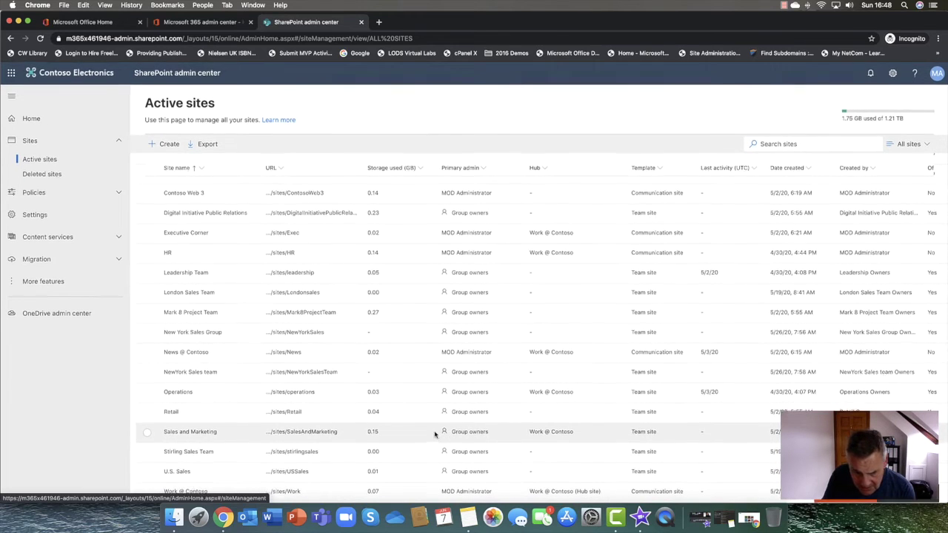
{"action": "left_click", "coordinate": [147, 453]}
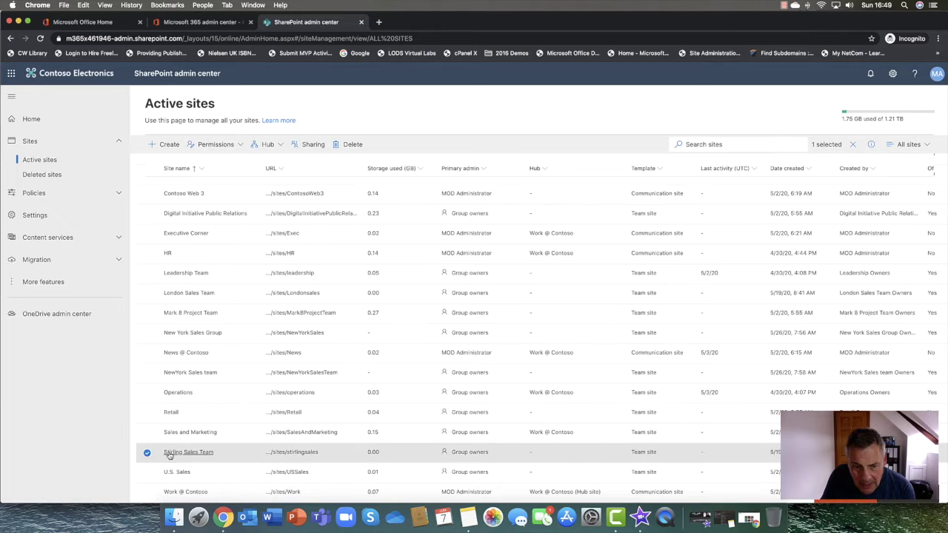
{"action": "left_click", "coordinate": [186, 453]}
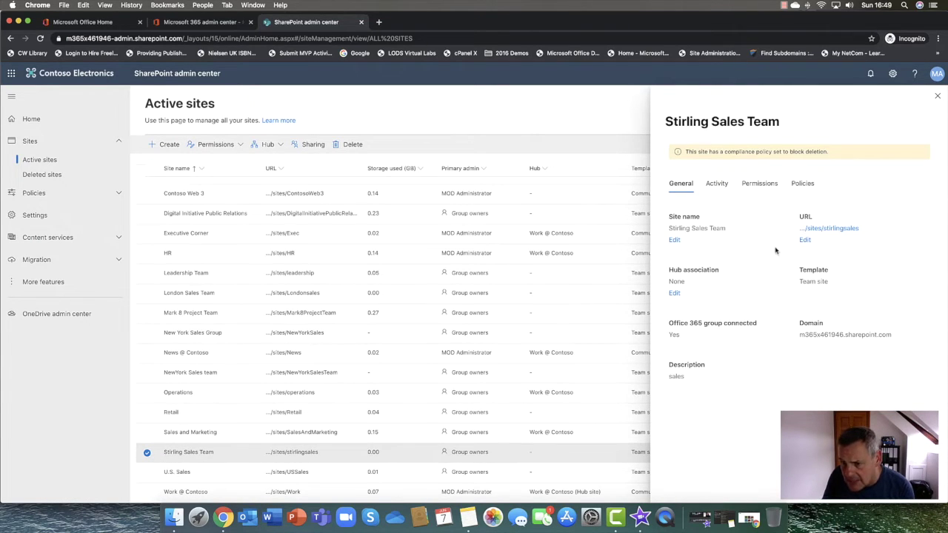
{"action": "left_click", "coordinate": [828, 228]}
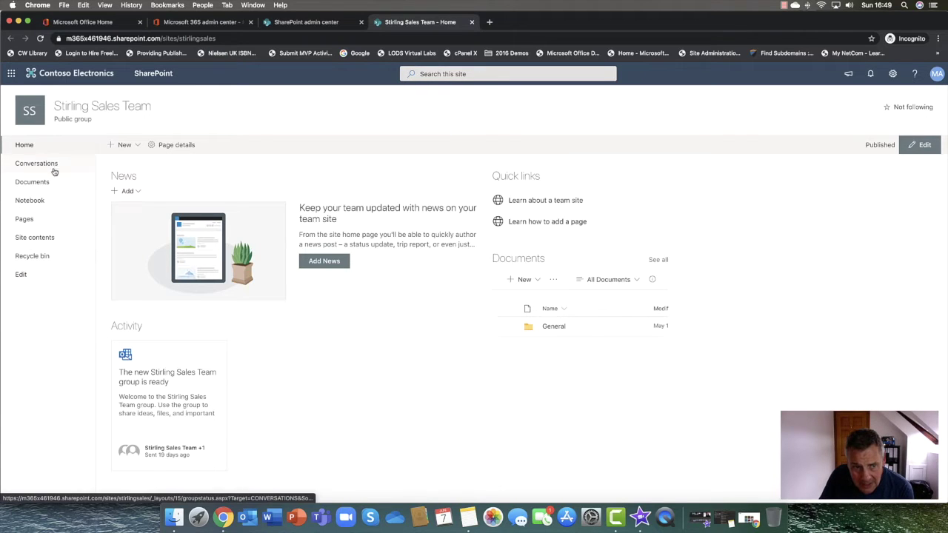
{"action": "left_click", "coordinate": [125, 145]}
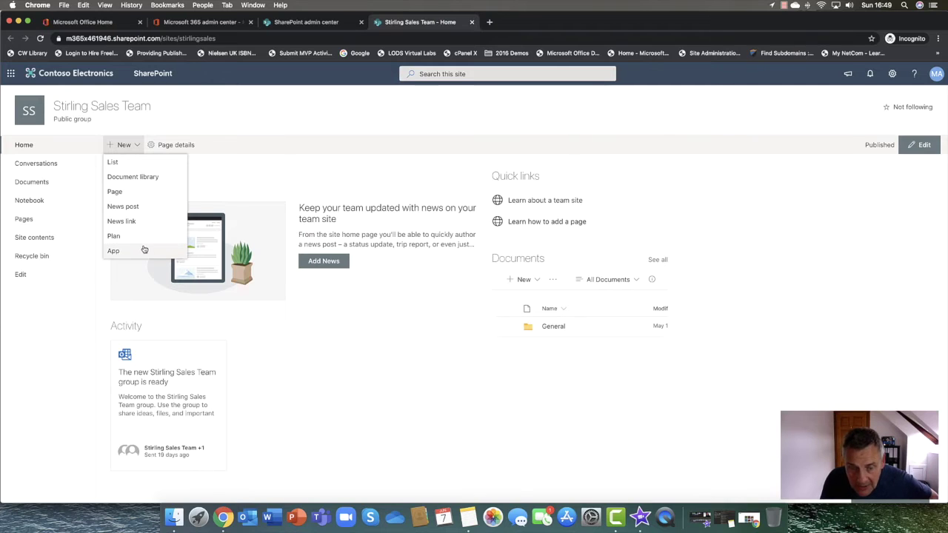
{"action": "left_click", "coordinate": [259, 165]}
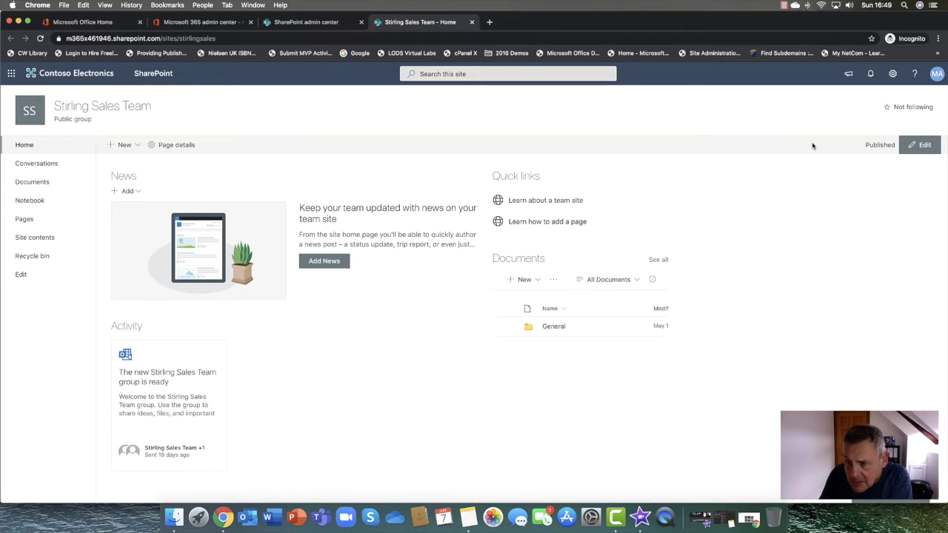
Put the Stirling Sales Team home page into edit mode, inspect the Activity and News web parts, and republish the page.
{"action": "left_click", "coordinate": [925, 146]}
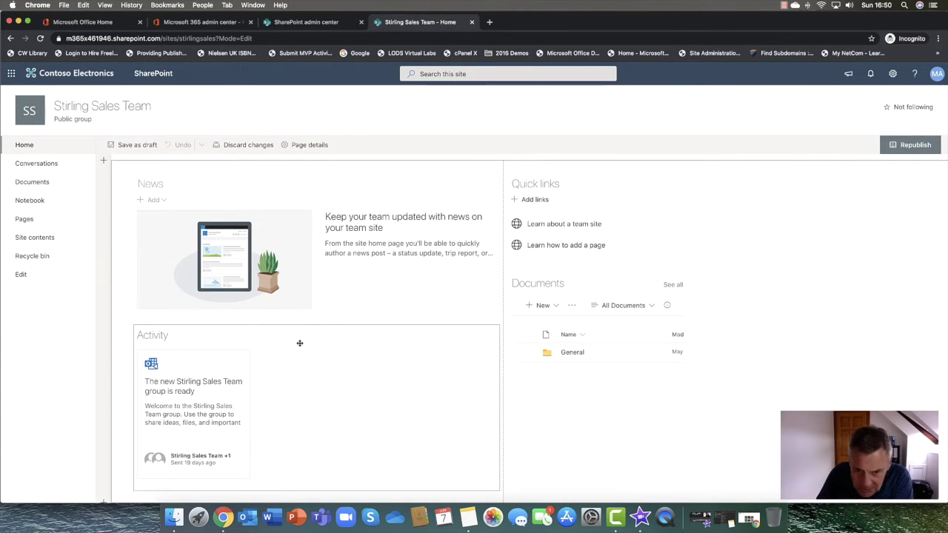
{"action": "mouse_move", "coordinate": [301, 343]}
{"action": "left_mouse_down"}
{"action": "mouse_move", "coordinate": [297, 351]}
{"action": "mouse_move", "coordinate": [353, 368]}
{"action": "mouse_move", "coordinate": [297, 350]}
{"action": "left_mouse_up"}
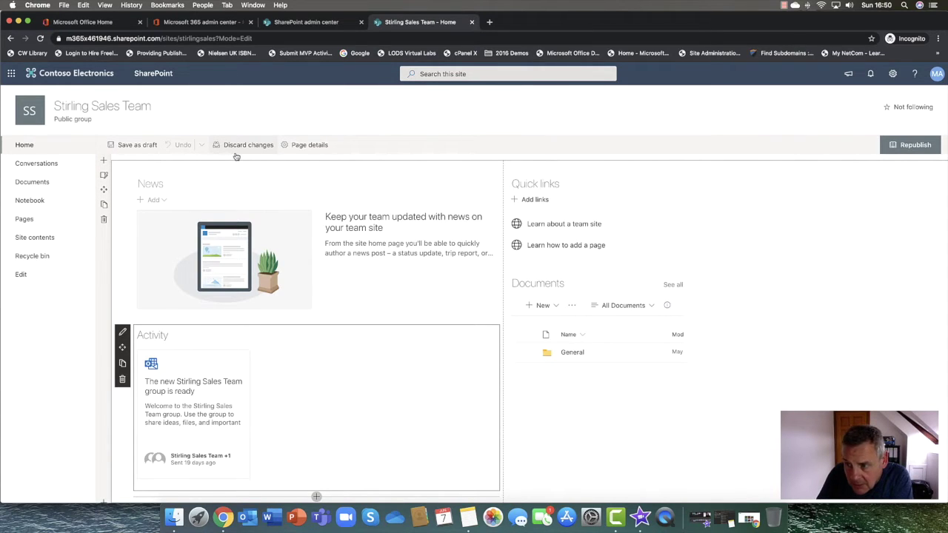
{"action": "double_click", "coordinate": [348, 225]}
{"action": "left_click_drag", "start_coordinate": [383, 227], "coordinate": [318, 229]}
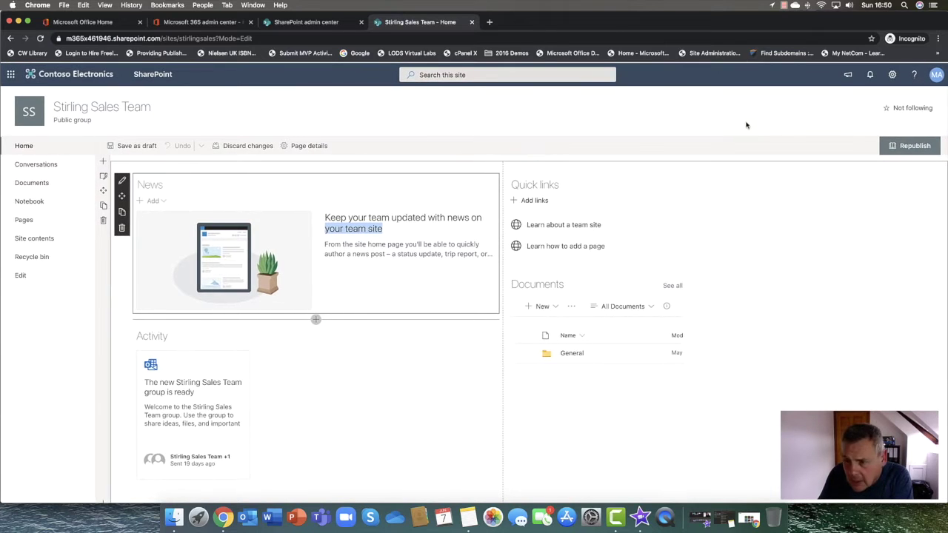
{"action": "left_click", "coordinate": [909, 148]}
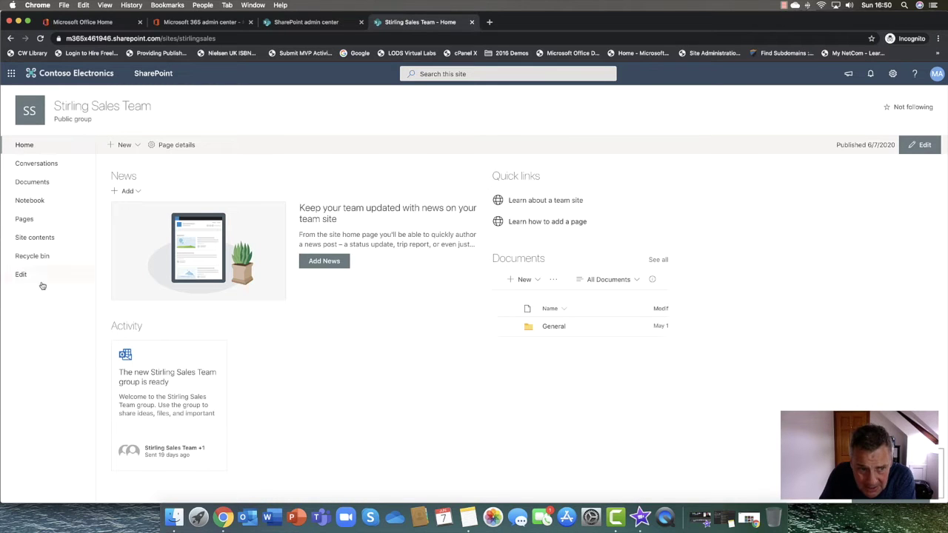
View the Stirling Sales Team group's conversations in Outlook, dismissing the welcome message, and return to the SharePoint admin center.
{"action": "left_click", "coordinate": [32, 167]}
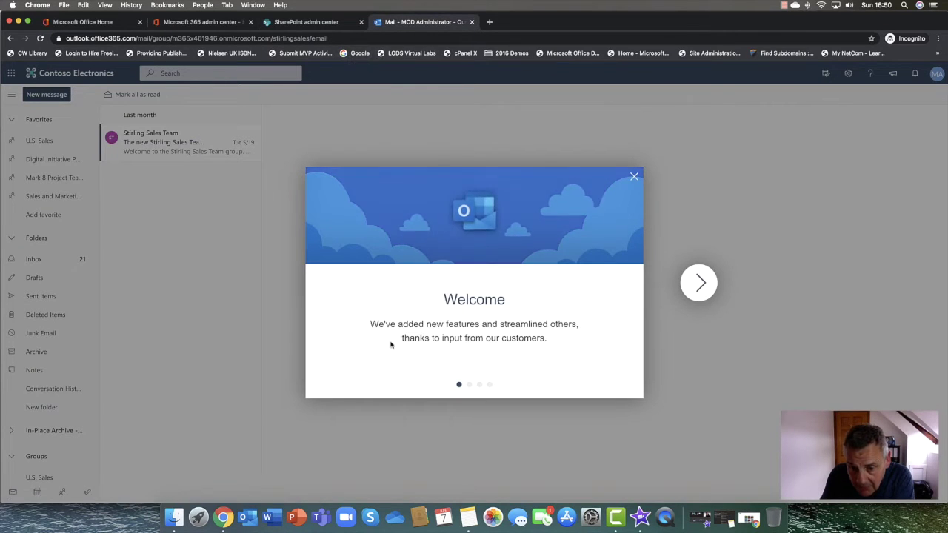
{"action": "left_click", "coordinate": [634, 176]}
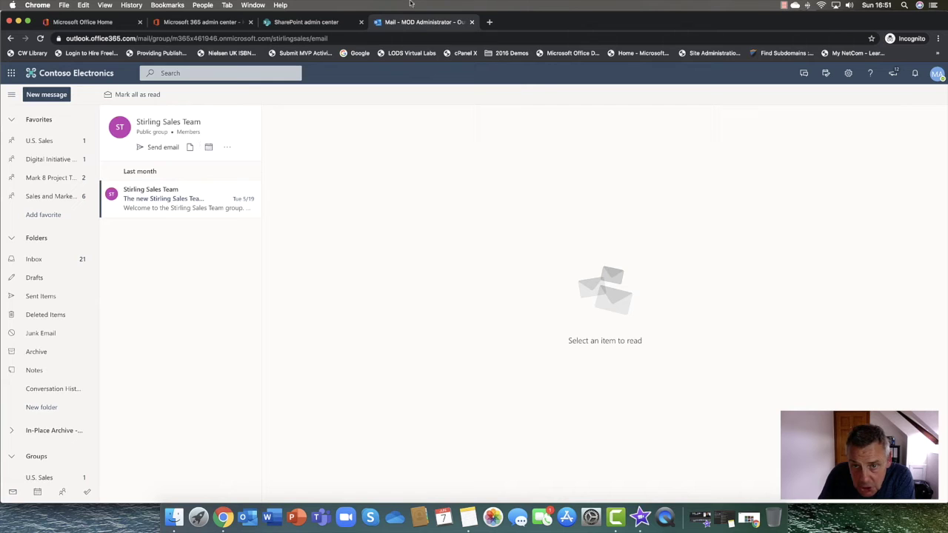
{"action": "left_click", "coordinate": [472, 22]}
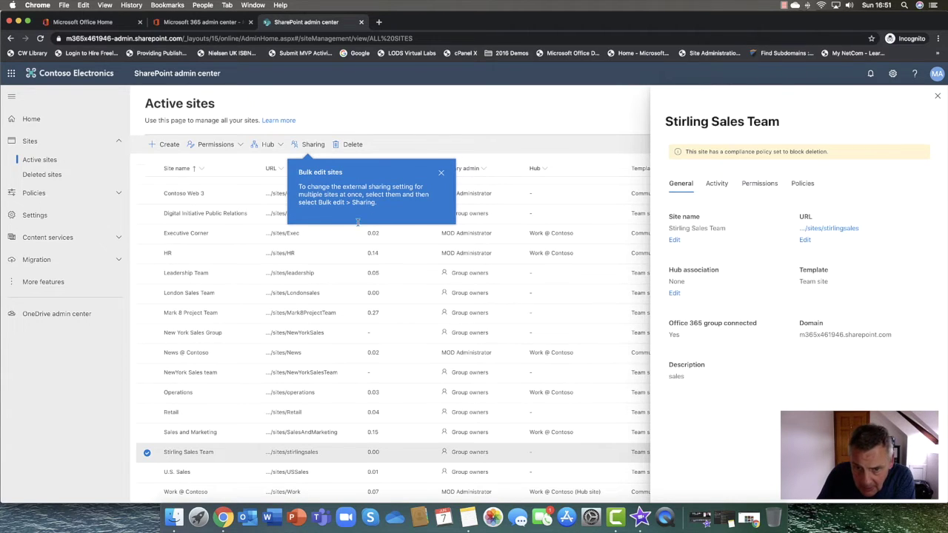
Review the Stirling Sales Team site's general details, including its hub association, and close them.
{"action": "left_click", "coordinate": [443, 175]}
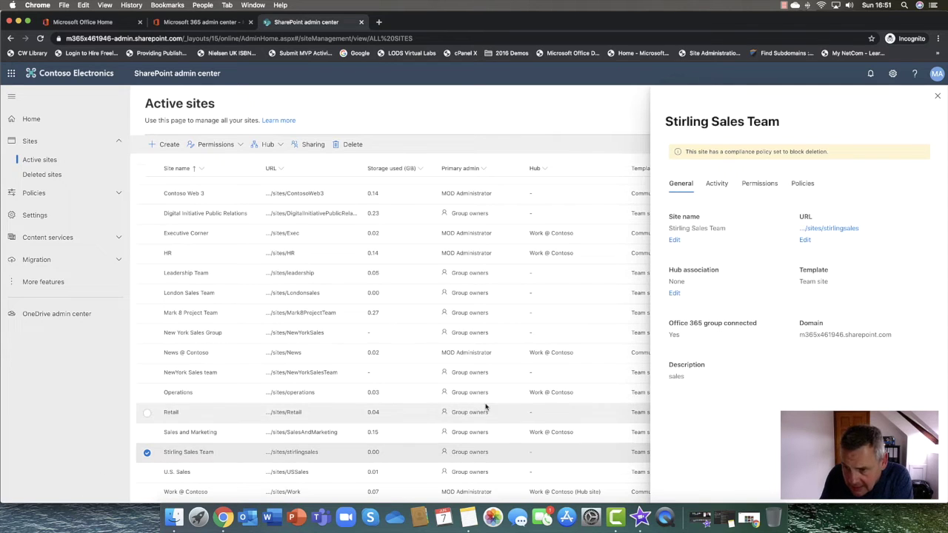
{"action": "scroll", "coordinate": [519, 348], "scroll_direction": "up", "scroll_amount": 1}
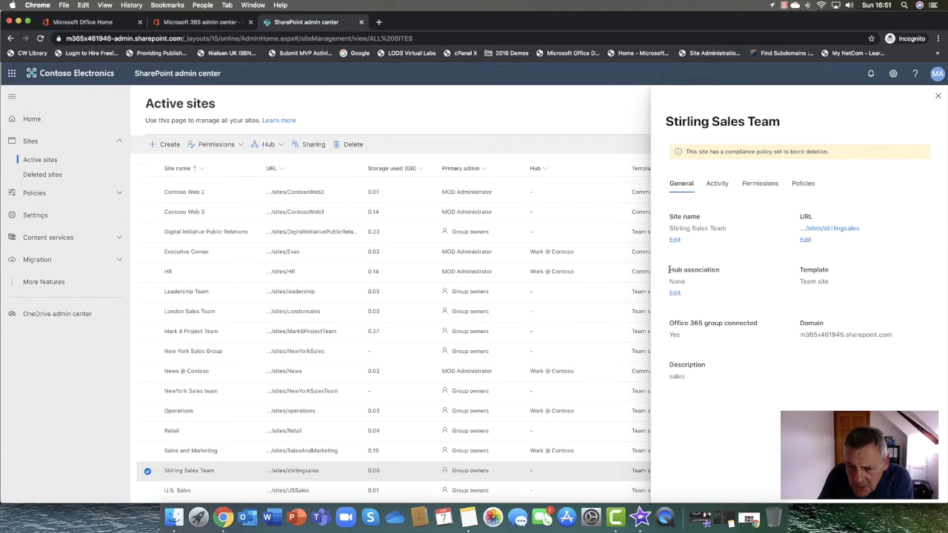
{"action": "left_click_drag", "start_coordinate": [669, 270], "coordinate": [727, 276]}
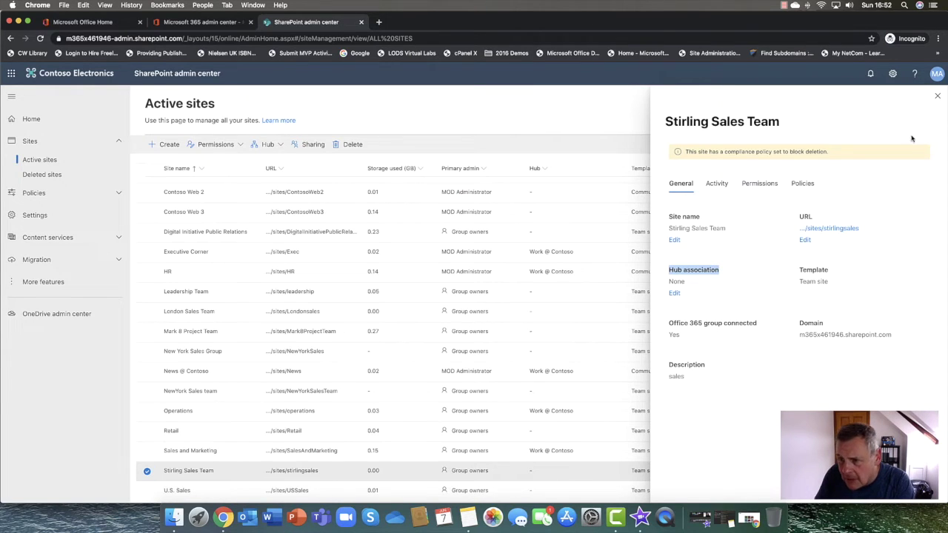
{"action": "left_click", "coordinate": [937, 96]}
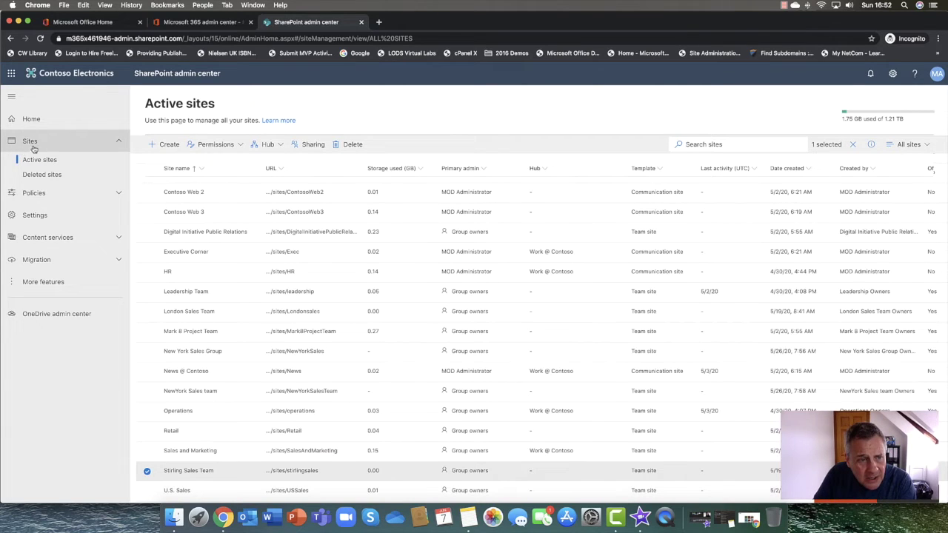
Start creating a new team site connected to an Office 365 group and name it "Seattle Coffee Team Site".
{"action": "left_click", "coordinate": [169, 145]}
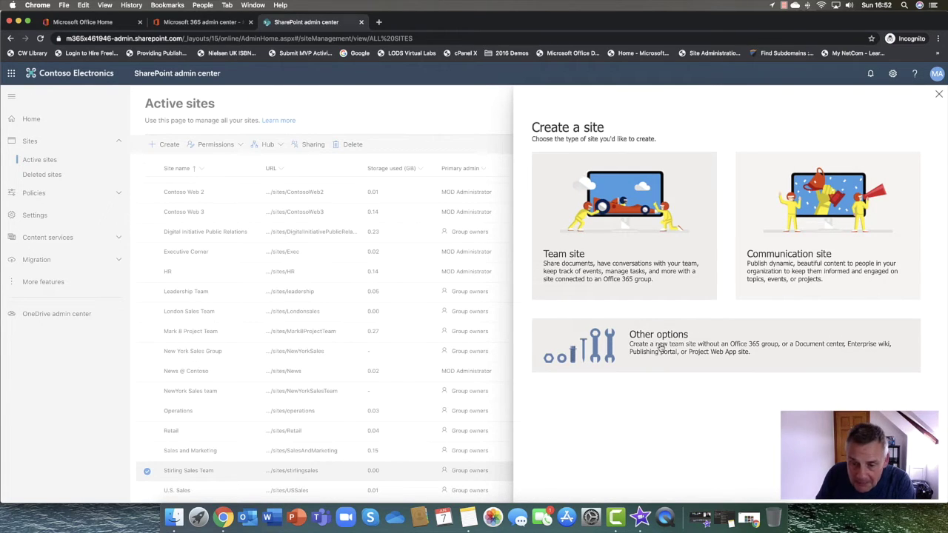
{"action": "left_click", "coordinate": [621, 207]}
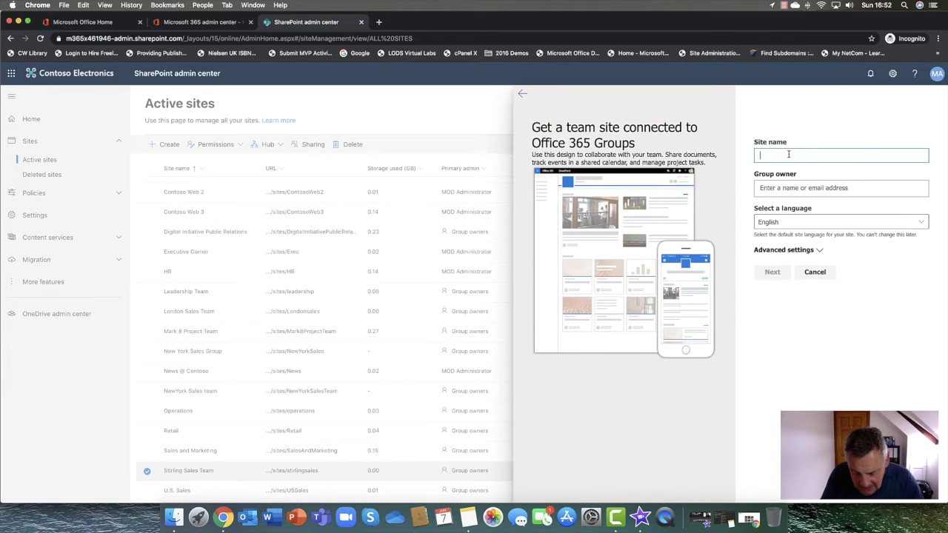
{"action": "type", "text": "Seat"}
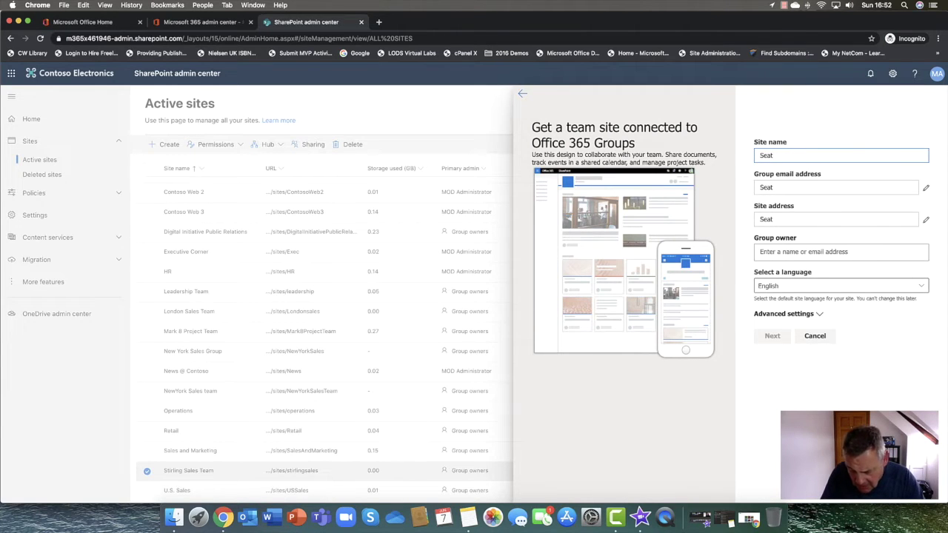
{"action": "type", "text": "tle Coofee TYeam"}
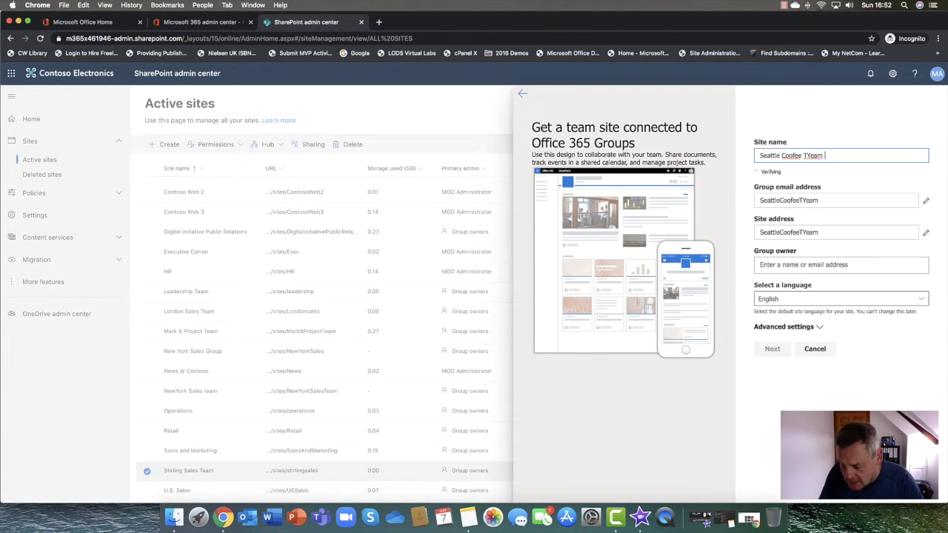
{"action": "key", "text": "BackSpace"}
{"action": "key", "text": "BackSpace"}
{"action": "key", "text": "BackSpace"}
{"action": "key", "text": "BackSpace"}
{"action": "key", "text": "BackSpace"}
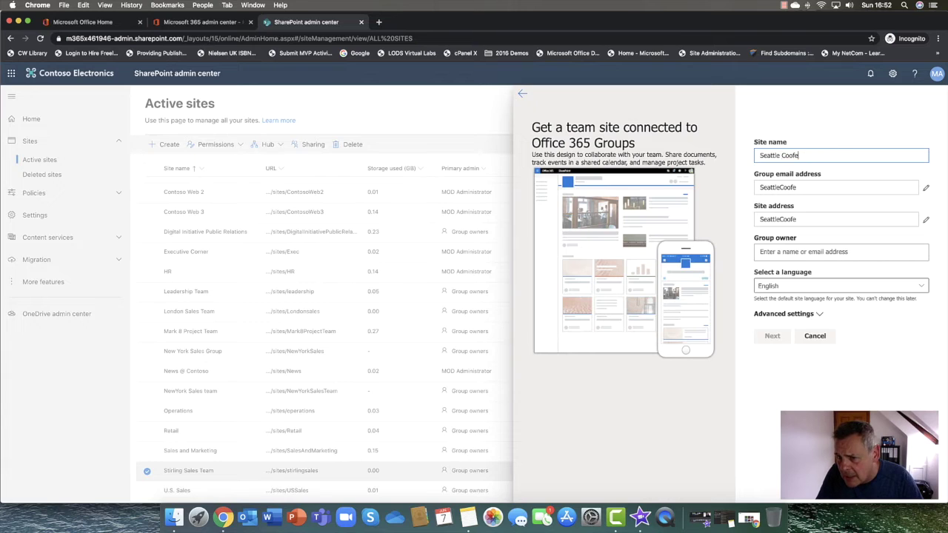
{"action": "key", "text": "BackSpace"}
{"action": "key", "text": "BackSpace"}
{"action": "type", "text": "ffee "}
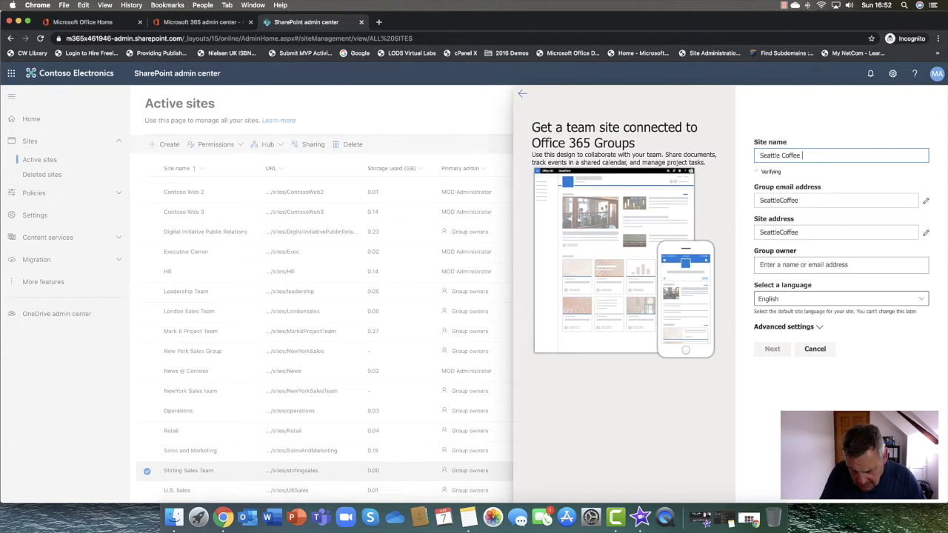
{"action": "type", "text": "Team Site"}
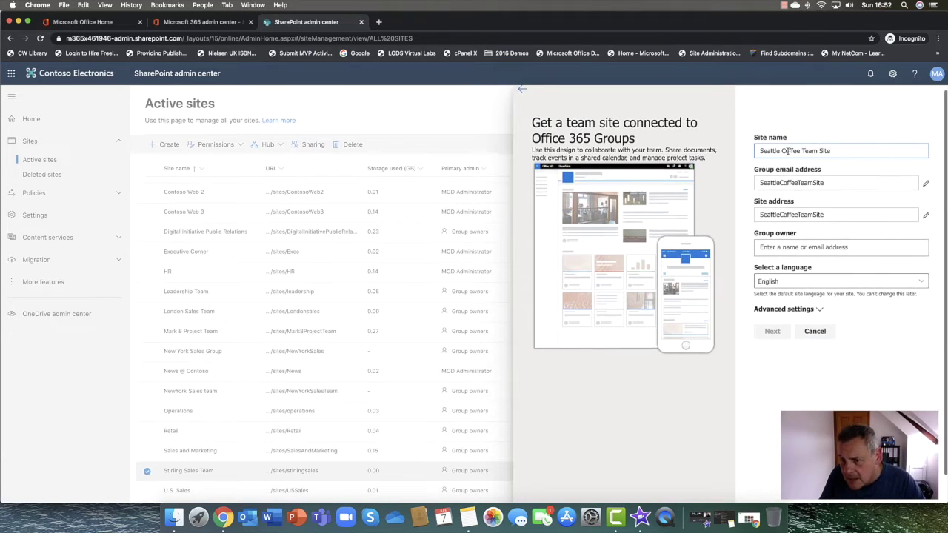
Assign the marketing manager as the group owner of the new team site.
{"action": "left_click", "coordinate": [839, 274]}
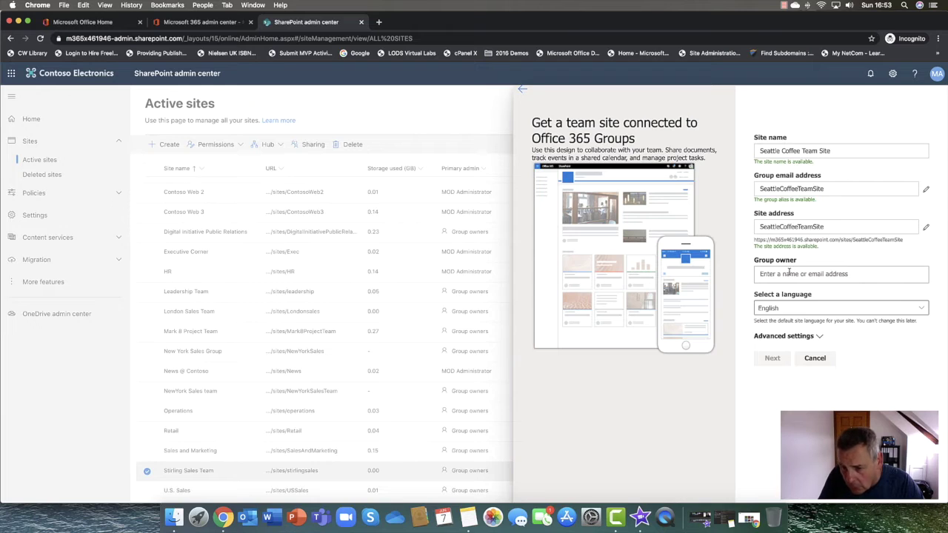
{"action": "type", "text": "megan"}
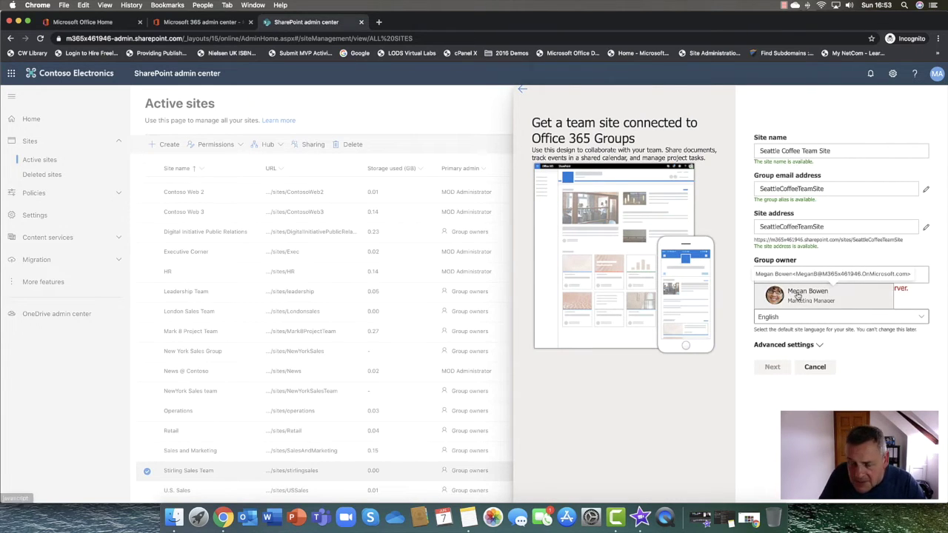
{"action": "left_click", "coordinate": [798, 296]}
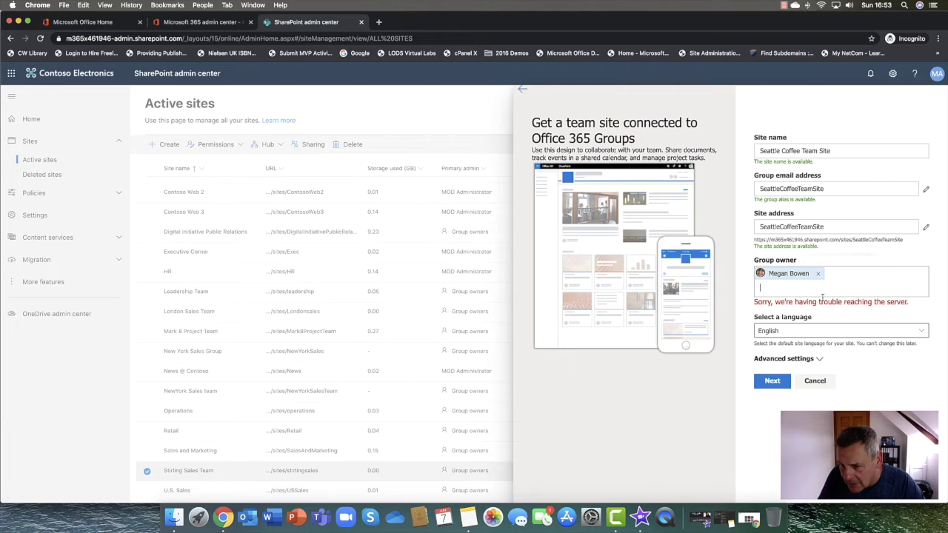
Examine the available default language options for the new team site.
{"action": "left_click", "coordinate": [775, 331]}
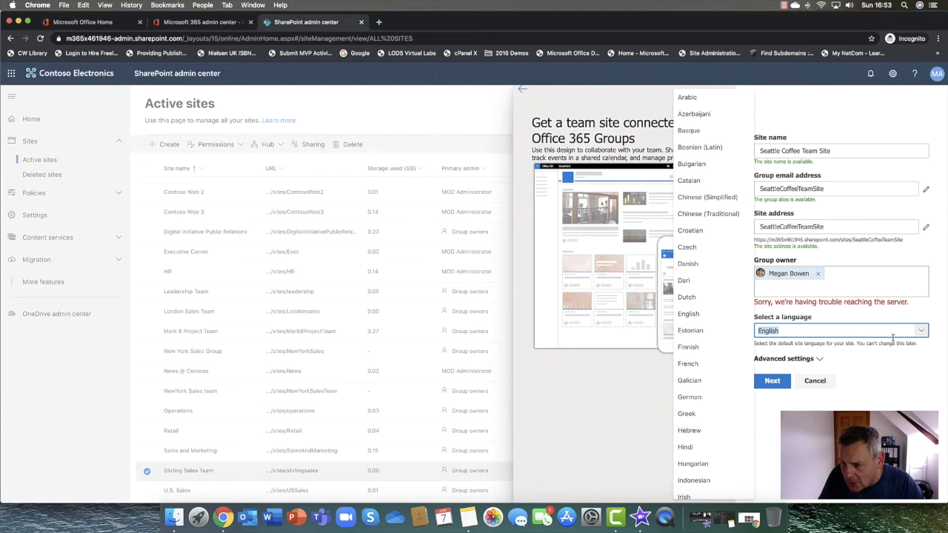
{"action": "left_click", "coordinate": [921, 332]}
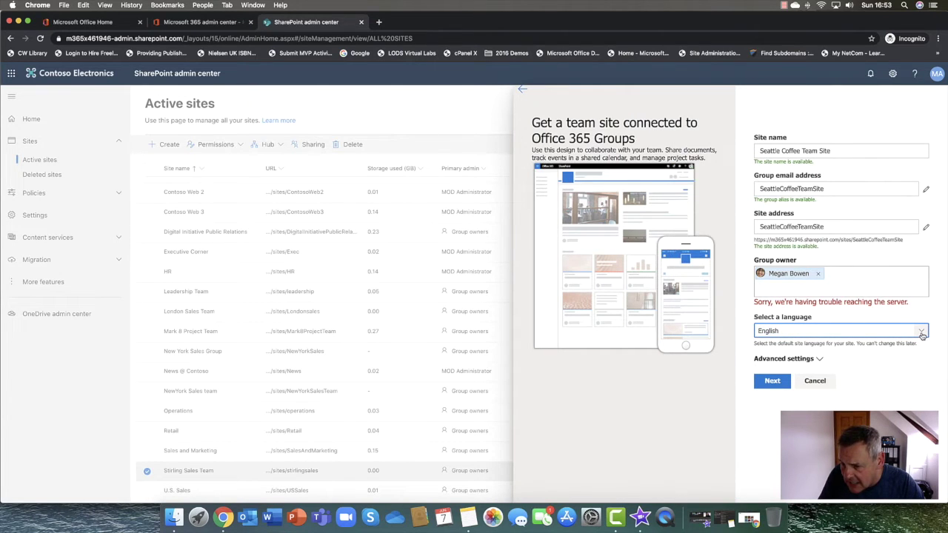
{"action": "left_click", "coordinate": [921, 332]}
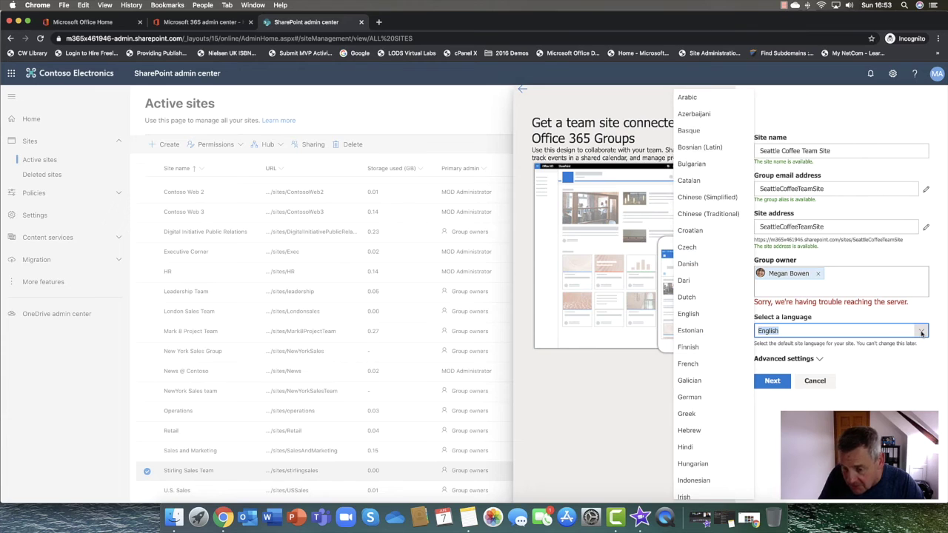
Set the site's privacy to "Public - anyone in the organization can access this site" and continue to adding group members.
{"action": "left_click", "coordinate": [902, 359]}
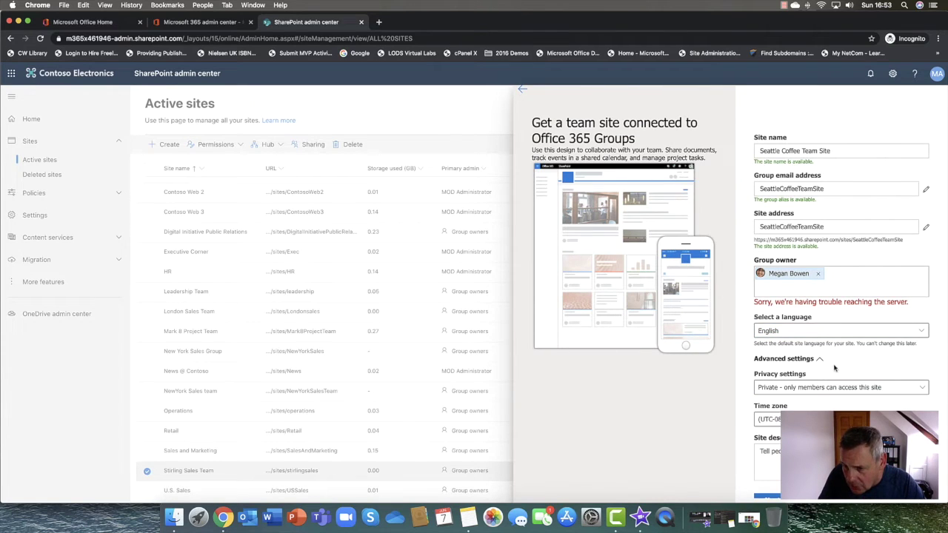
{"action": "scroll", "coordinate": [833, 368], "scroll_direction": "down", "scroll_amount": 1}
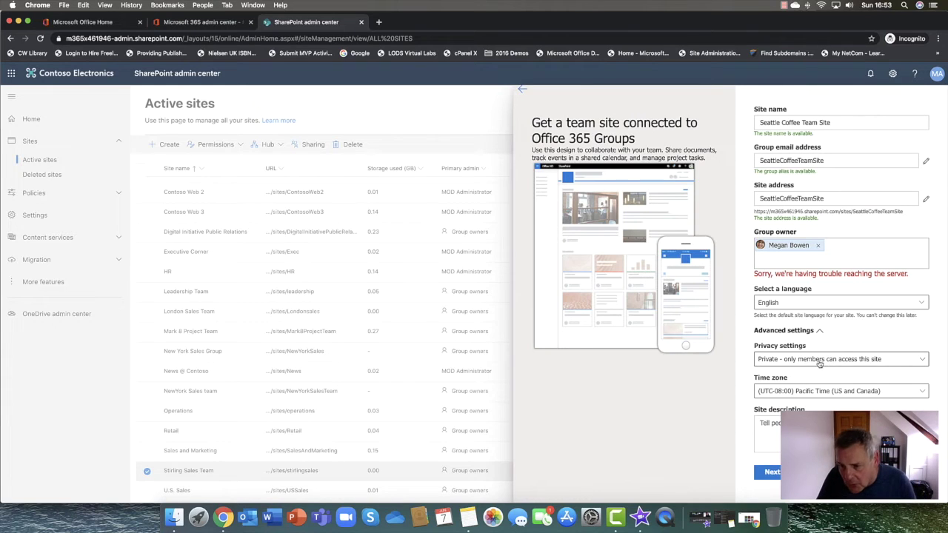
{"action": "left_click", "coordinate": [922, 359]}
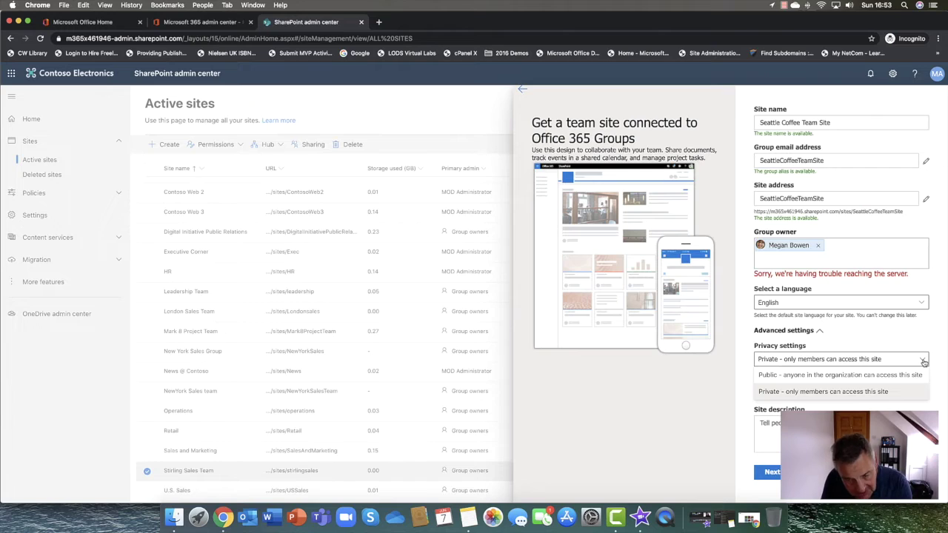
{"action": "left_click", "coordinate": [848, 359]}
{"action": "left_click", "coordinate": [857, 334]}
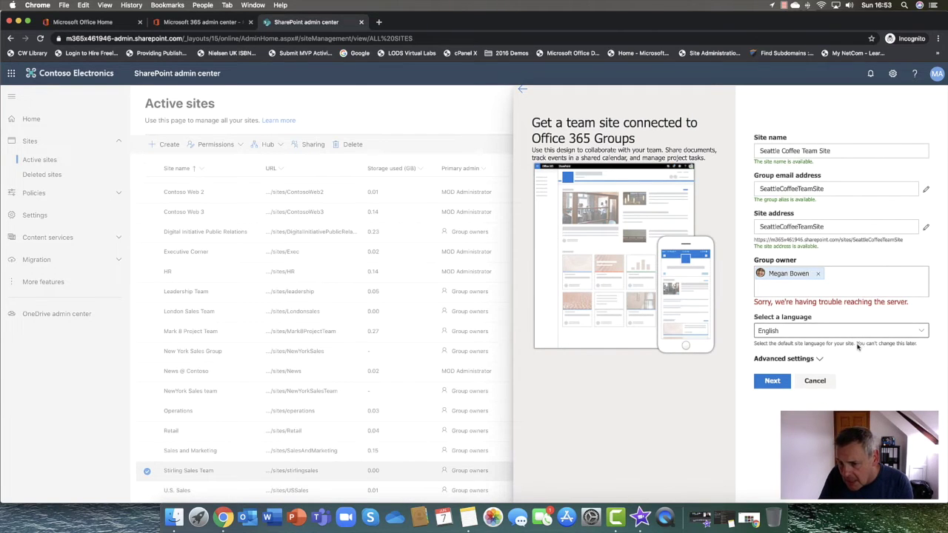
{"action": "left_click", "coordinate": [819, 360]}
{"action": "left_click", "coordinate": [793, 389]}
{"action": "left_click", "coordinate": [789, 404]}
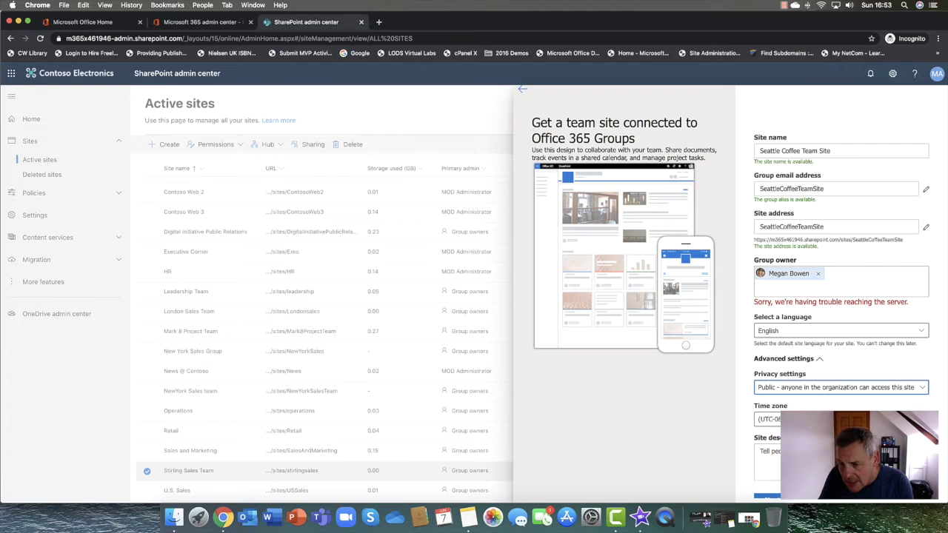
{"action": "left_click", "coordinate": [769, 498]}
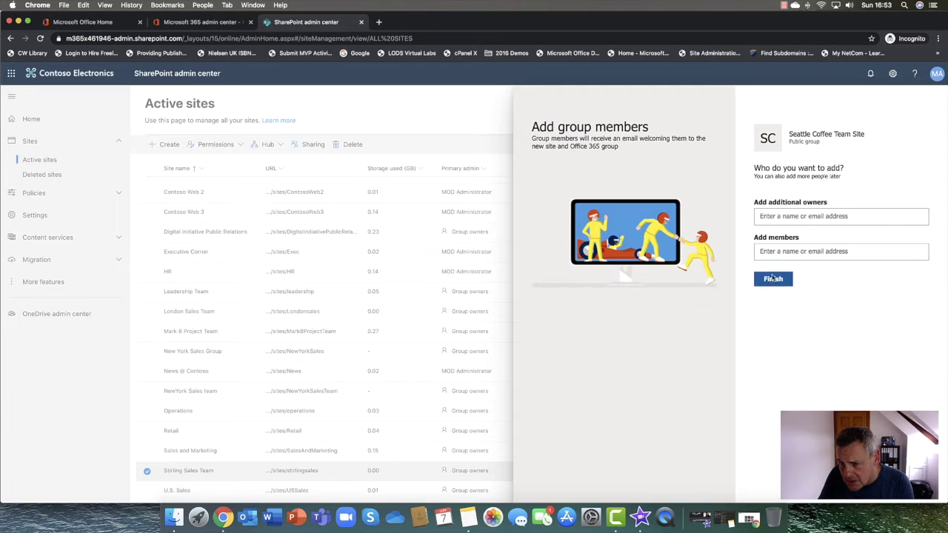
Add the marketing manager as an additional owner and finish creating the team site.
{"action": "left_click", "coordinate": [783, 223]}
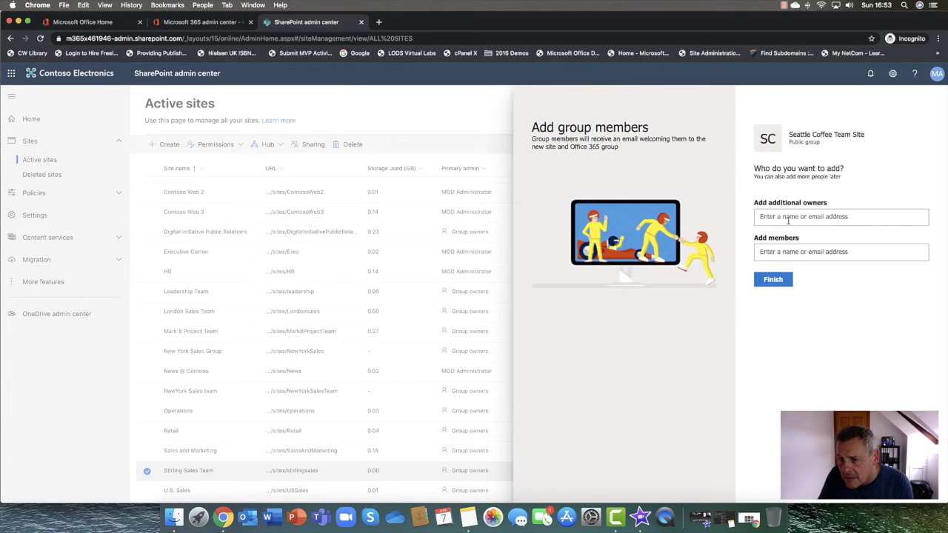
{"action": "type", "text": "megan"}
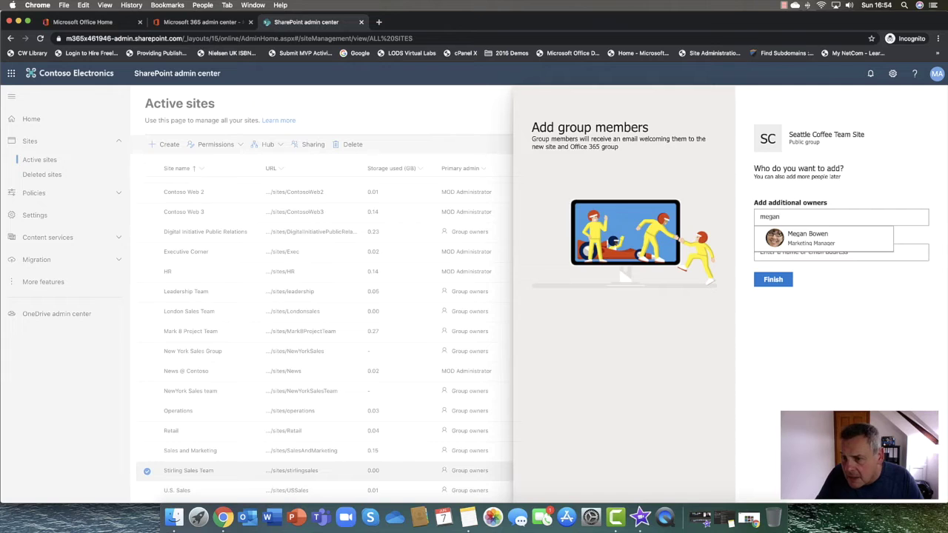
{"action": "left_click", "coordinate": [818, 243]}
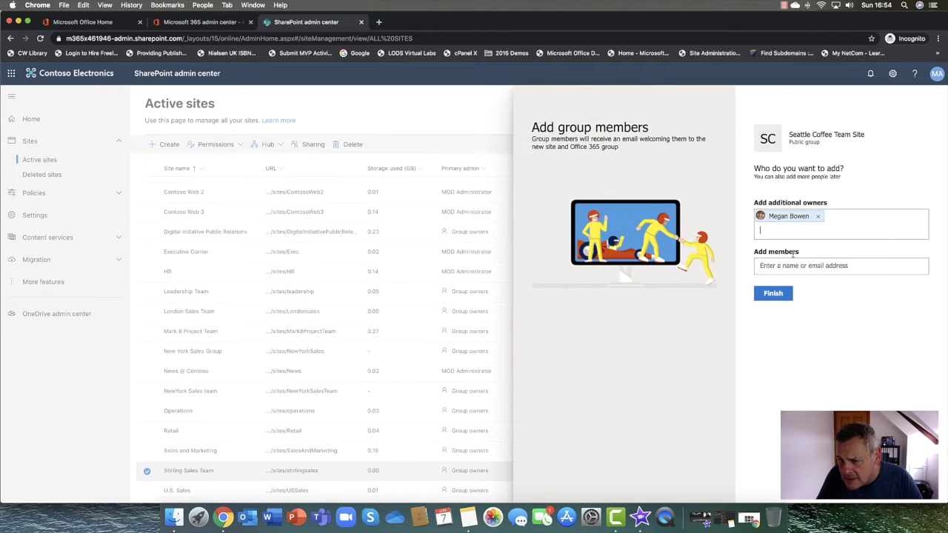
{"action": "left_click", "coordinate": [778, 298]}
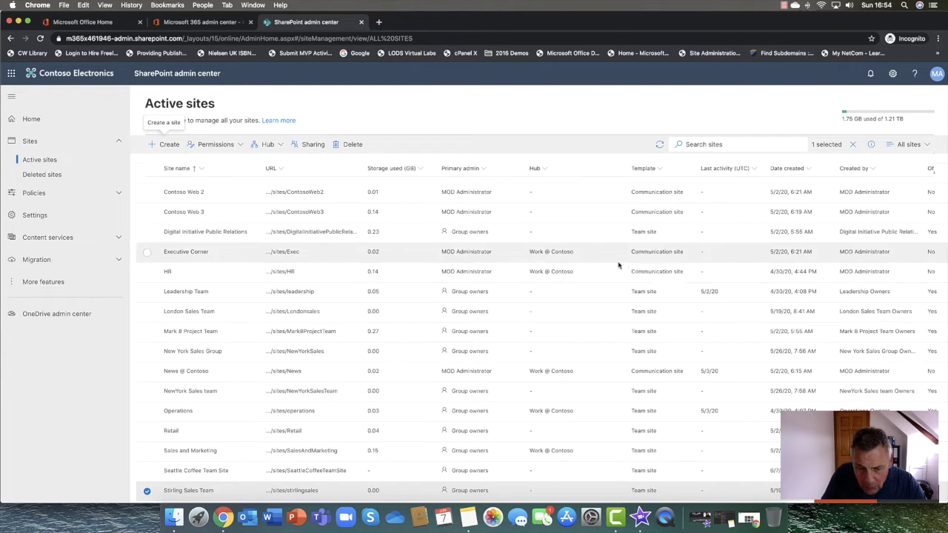
Select Seattle Coffee Team Site in the active sites list, review its details across the columns, and clear the site selection.
{"action": "left_click", "coordinate": [147, 471]}
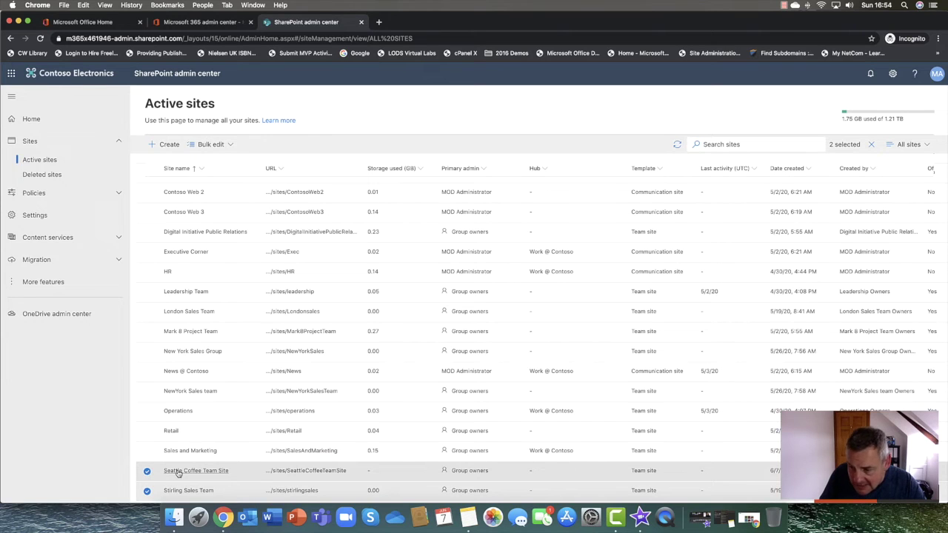
{"action": "left_click", "coordinate": [178, 471]}
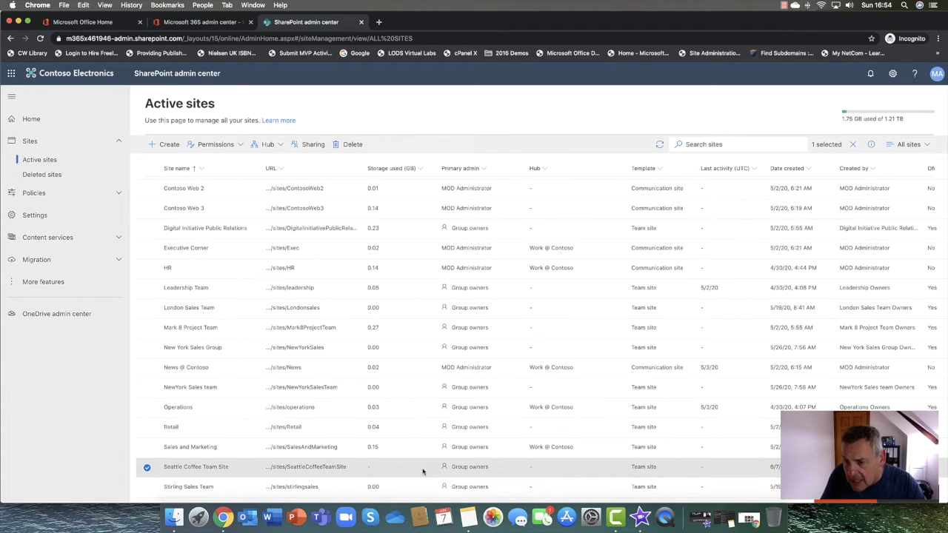
{"action": "scroll", "coordinate": [792, 245], "scroll_direction": "down", "scroll_amount": 1}
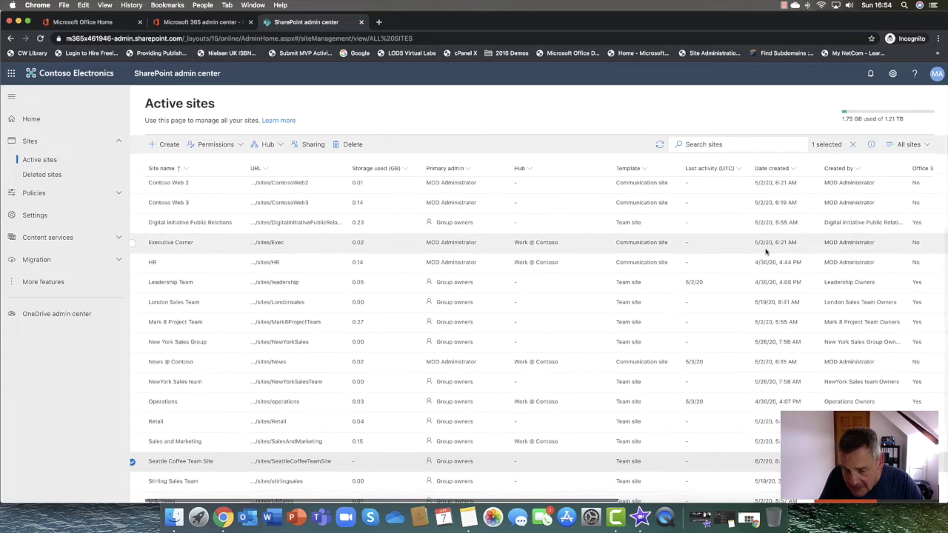
{"action": "scroll", "coordinate": [592, 437], "scroll_direction": "up", "scroll_amount": 1}
{"action": "scroll", "coordinate": [592, 437], "scroll_direction": "left", "scroll_amount": 1}
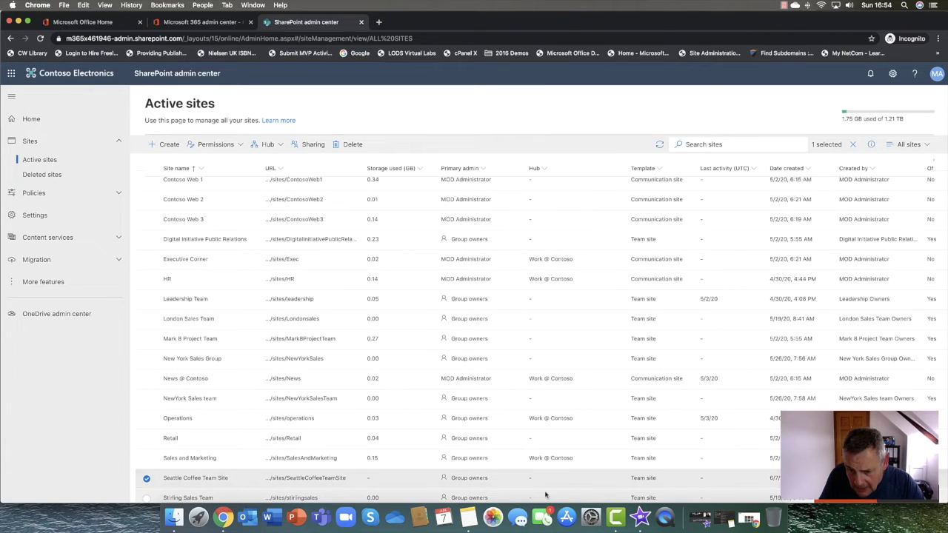
{"action": "scroll", "coordinate": [548, 503], "scroll_direction": "right", "scroll_amount": 1}
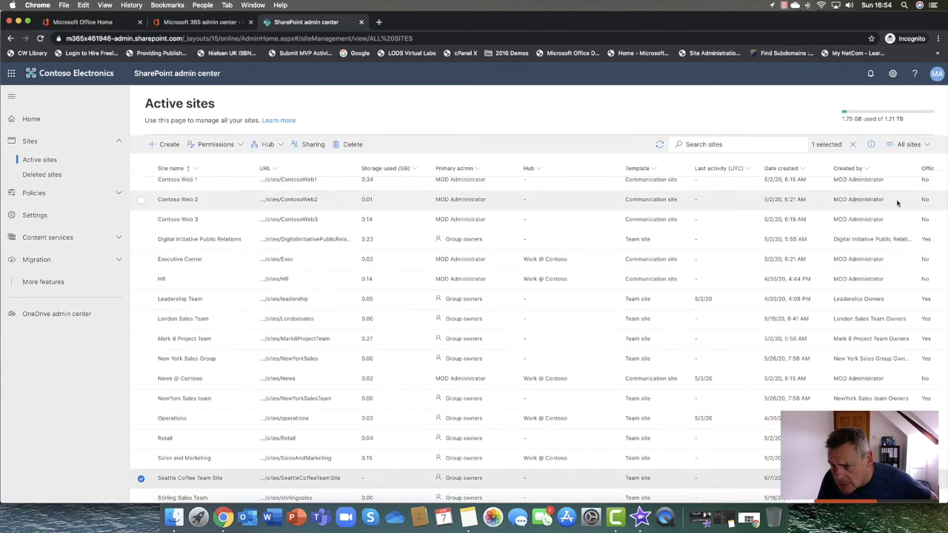
{"action": "scroll", "coordinate": [905, 404], "scroll_direction": "down", "scroll_amount": 1}
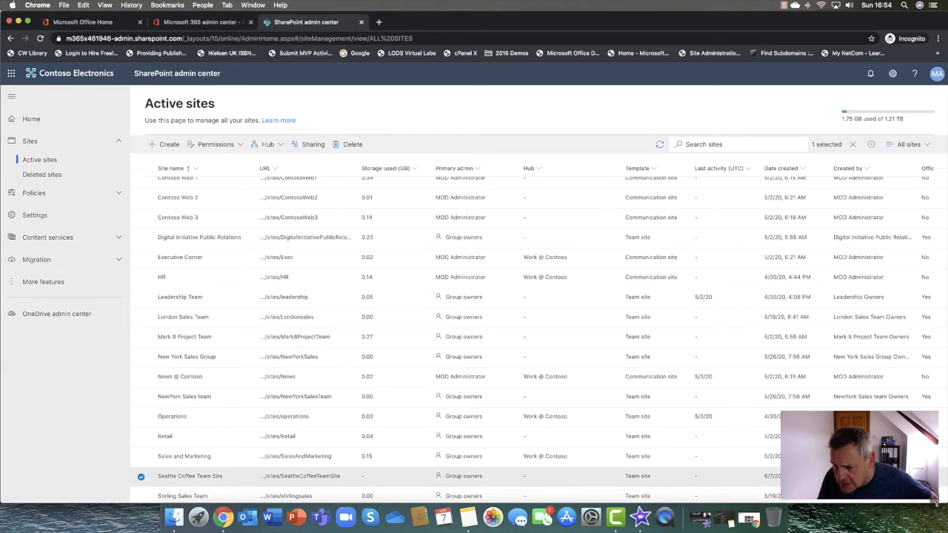
{"action": "left_click", "coordinate": [919, 456]}
{"action": "scroll", "coordinate": [918, 444], "scroll_direction": "down", "scroll_amount": 1}
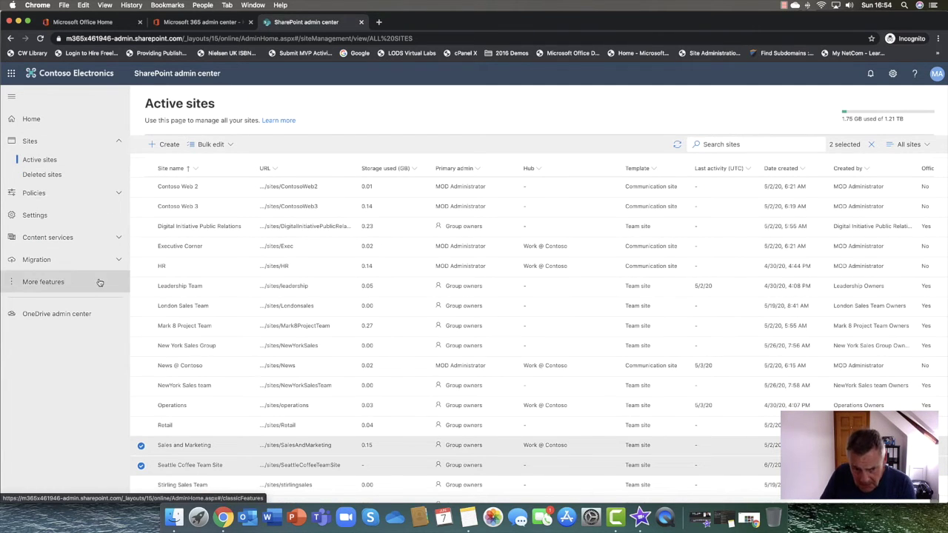
{"action": "left_click", "coordinate": [141, 445]}
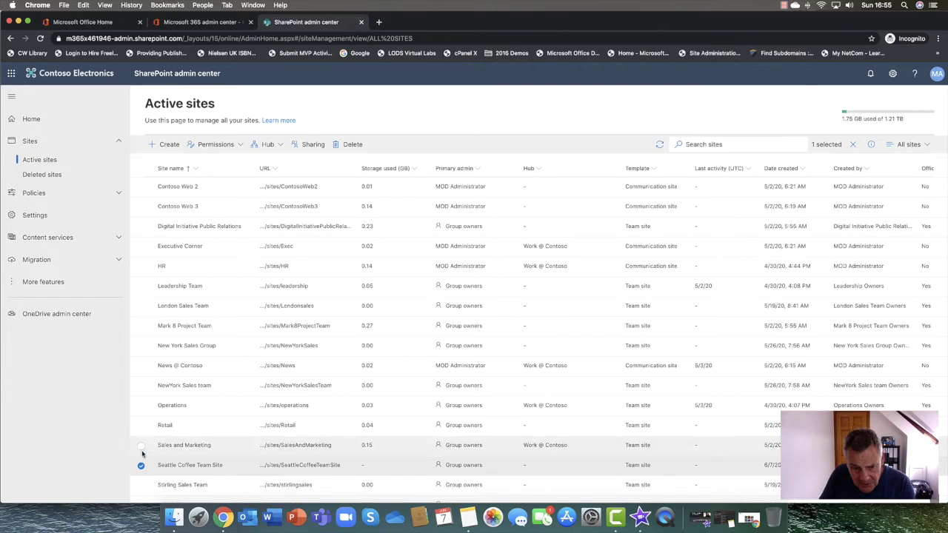
{"action": "left_click", "coordinate": [141, 465]}
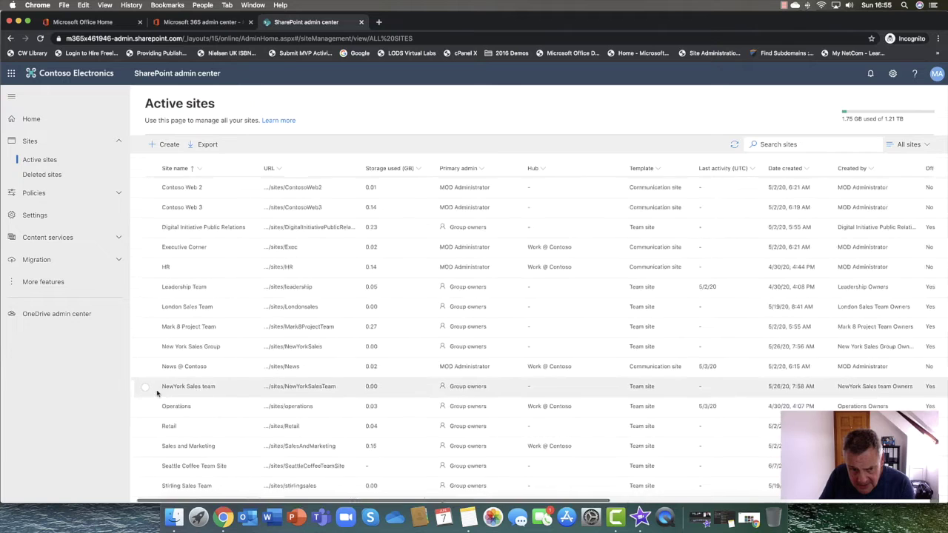
Try to delete the NewYork Sales team site from the active sites.
{"action": "scroll", "coordinate": [152, 392], "scroll_direction": "up", "scroll_amount": 1}
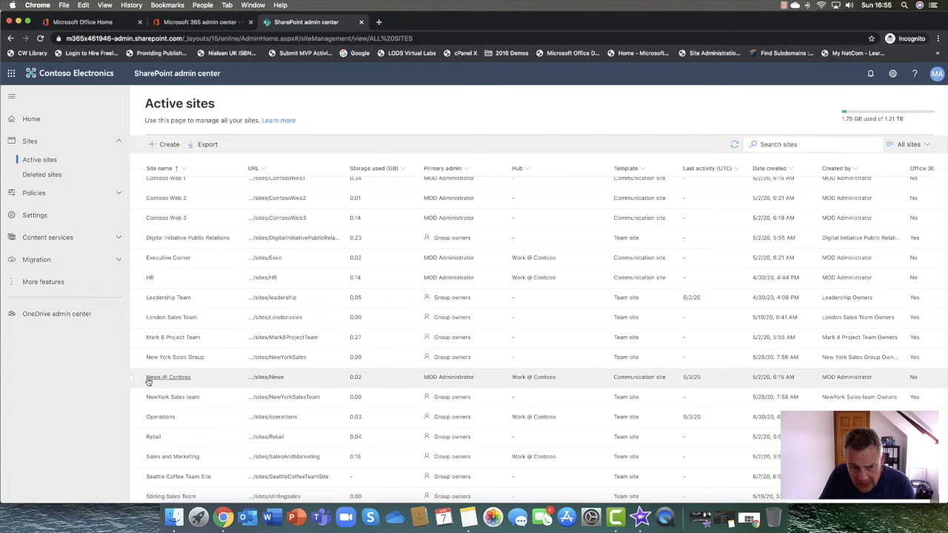
{"action": "left_click", "coordinate": [133, 399]}
{"action": "scroll", "coordinate": [137, 400], "scroll_direction": "down", "scroll_amount": 1}
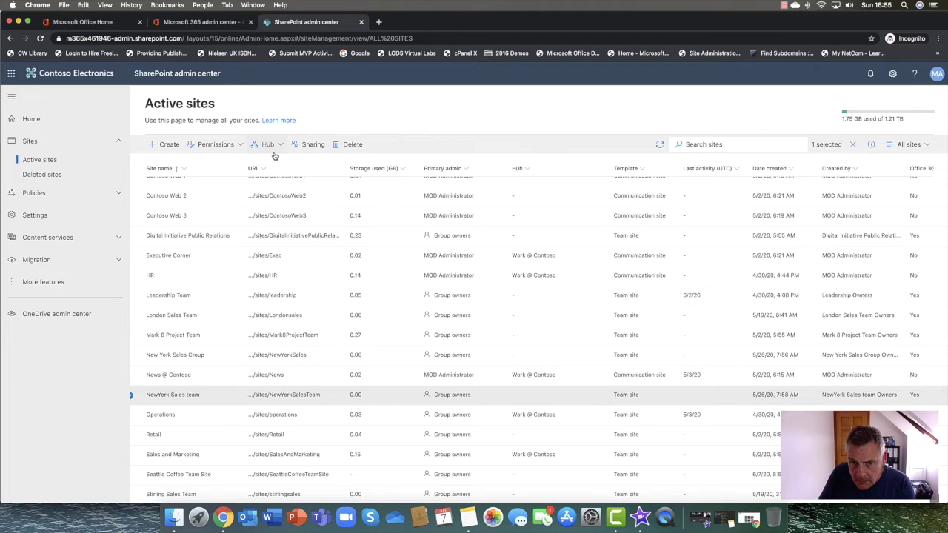
{"action": "left_click", "coordinate": [355, 147]}
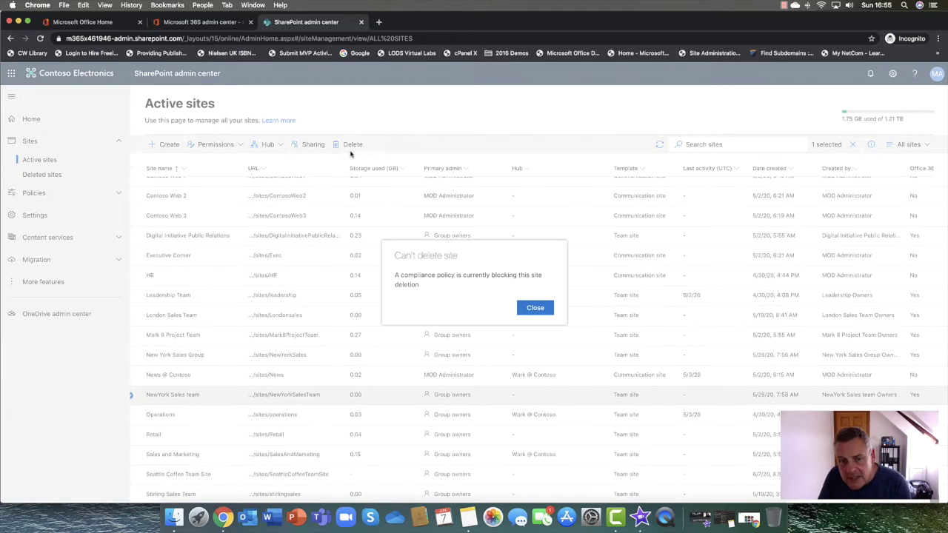
{"action": "left_click", "coordinate": [536, 309]}
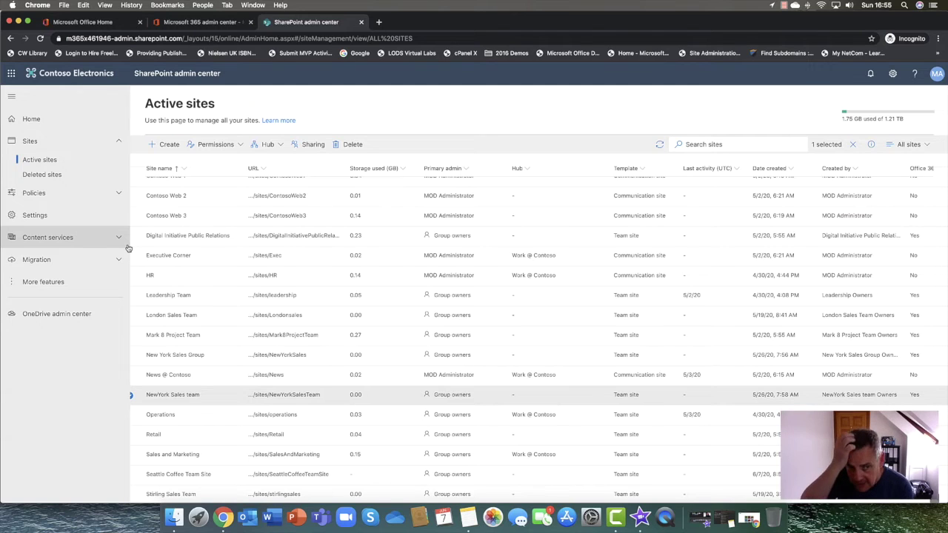
Check the list of deleted sites, reload it, and return to the active sites list.
{"action": "left_click", "coordinate": [50, 176]}
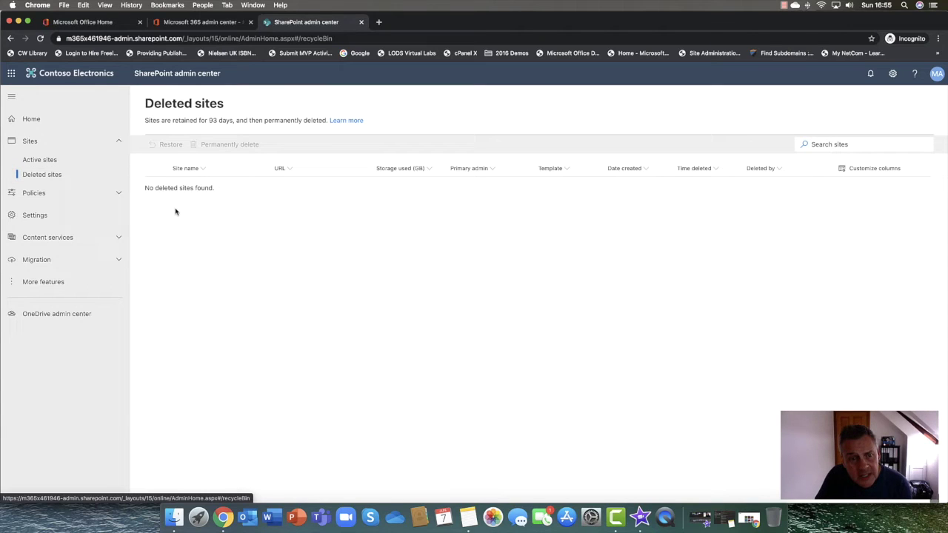
{"action": "left_click", "coordinate": [106, 8]}
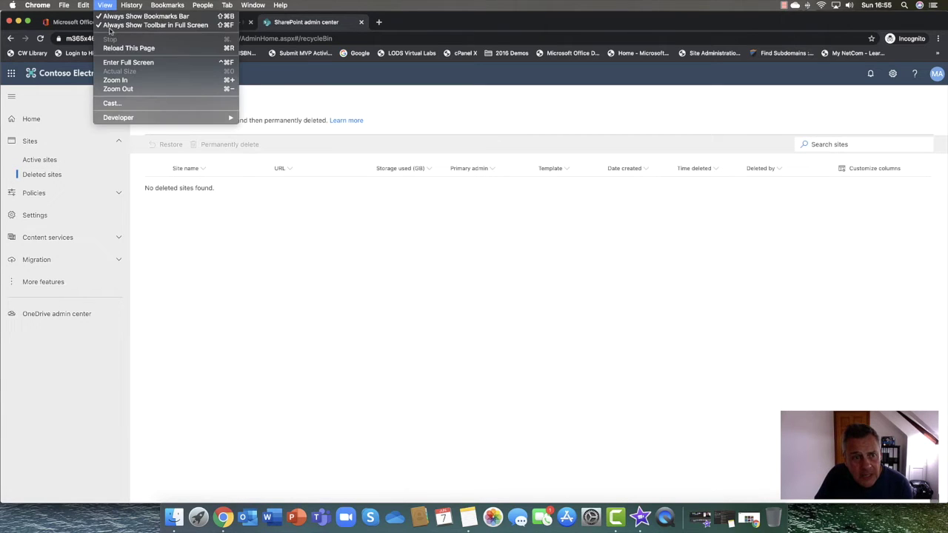
{"action": "left_click", "coordinate": [122, 46]}
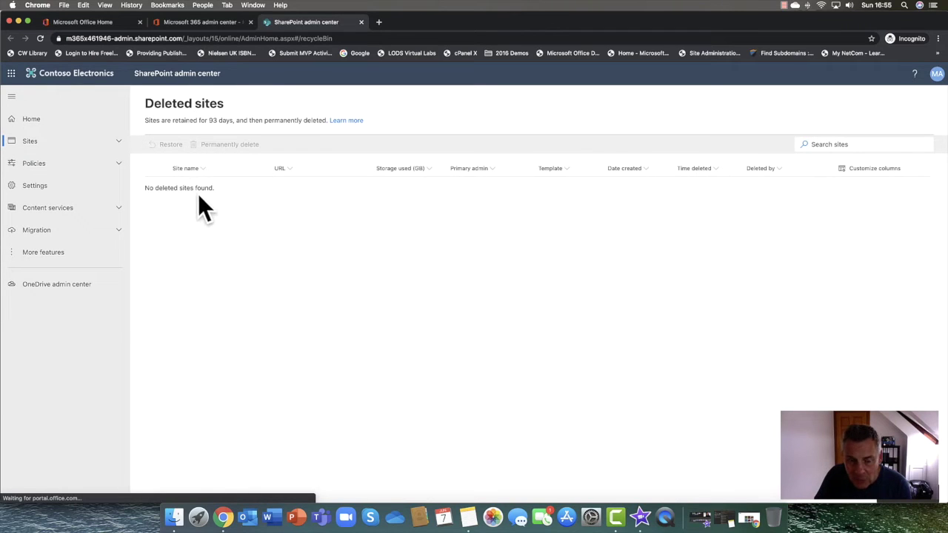
{"action": "left_click", "coordinate": [34, 141]}
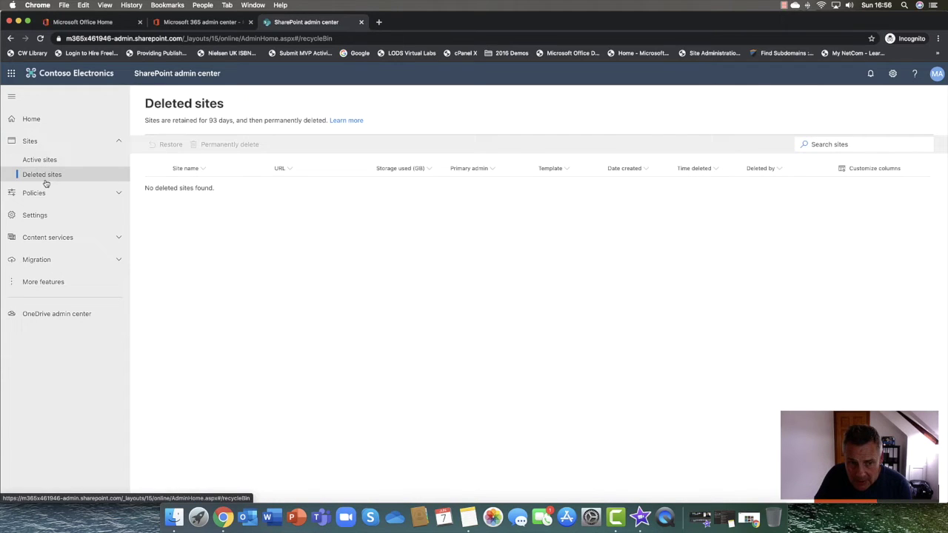
{"action": "left_click", "coordinate": [45, 144]}
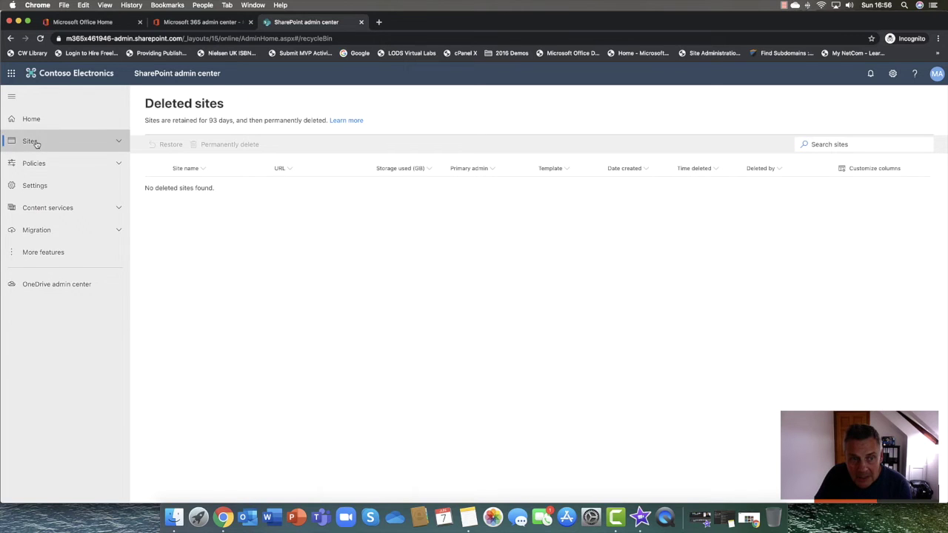
{"action": "left_click", "coordinate": [44, 142]}
{"action": "left_click", "coordinate": [41, 160]}
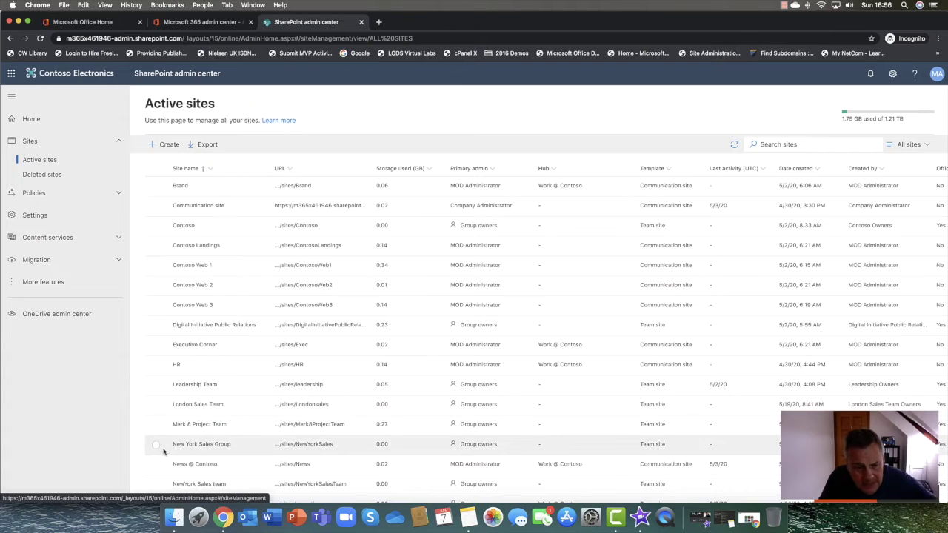
Select only Seattle Coffee Team Site in the active sites list.
{"action": "scroll", "coordinate": [169, 452], "scroll_direction": "down", "scroll_amount": 1}
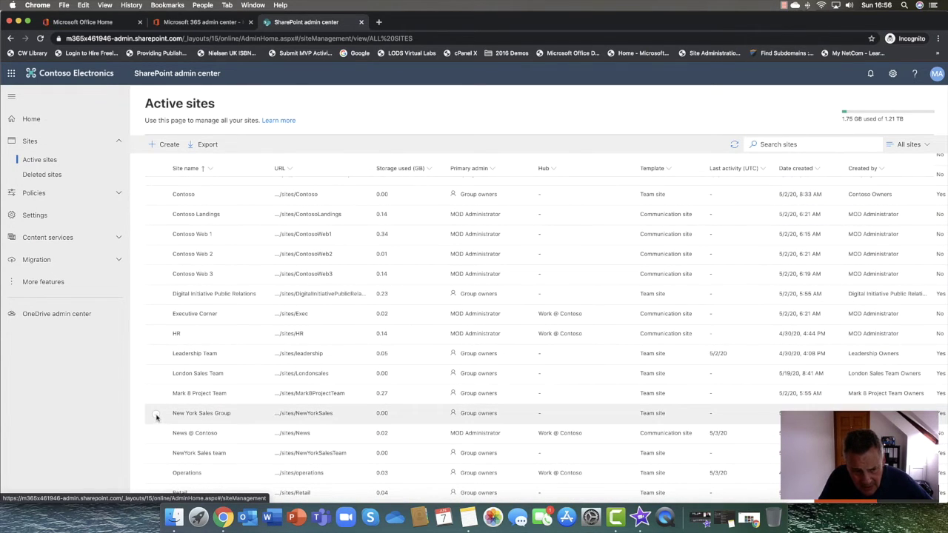
{"action": "left_click", "coordinate": [155, 454]}
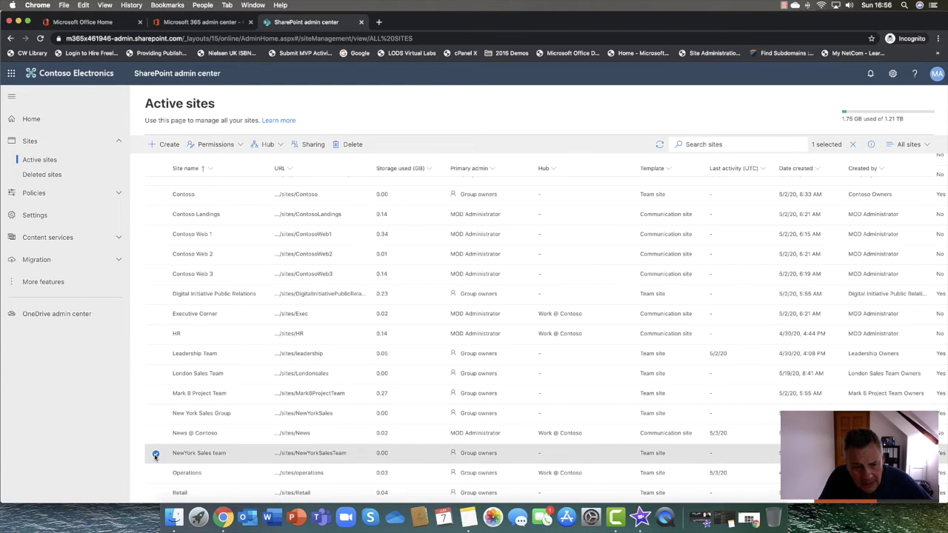
{"action": "scroll", "coordinate": [155, 456], "scroll_direction": "down", "scroll_amount": 3}
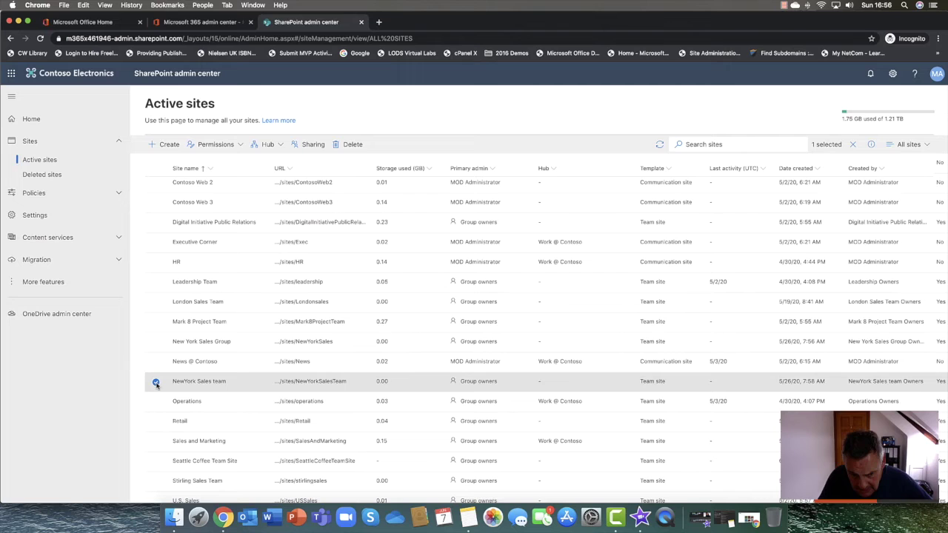
{"action": "left_click", "coordinate": [156, 462]}
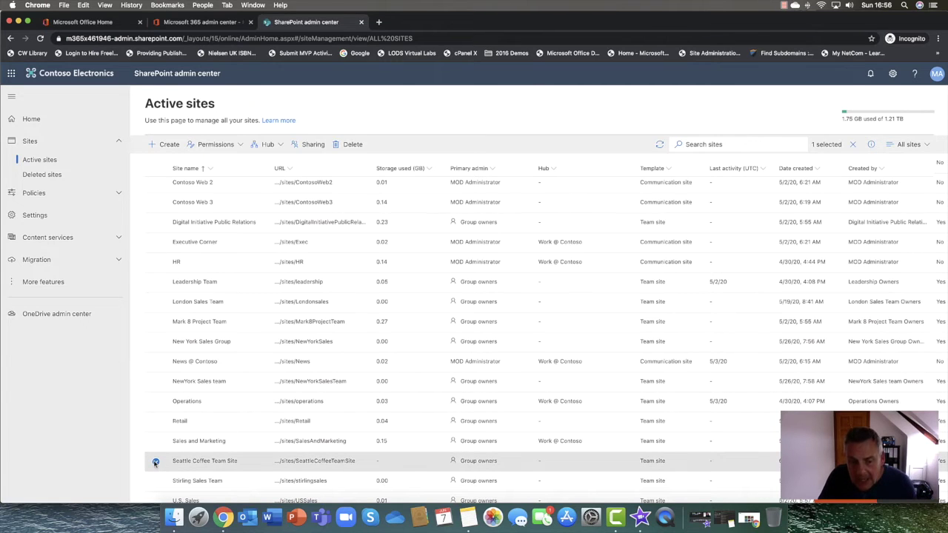
Look over the permissions, sharing and hub options available for Seattle Coffee Team Site without changing anything.
{"action": "left_click", "coordinate": [221, 147]}
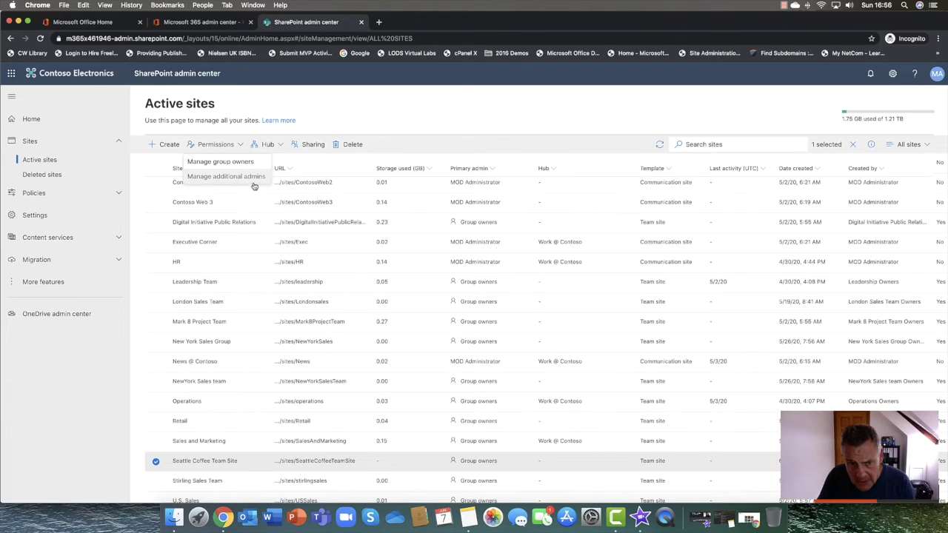
{"action": "left_click", "coordinate": [317, 124]}
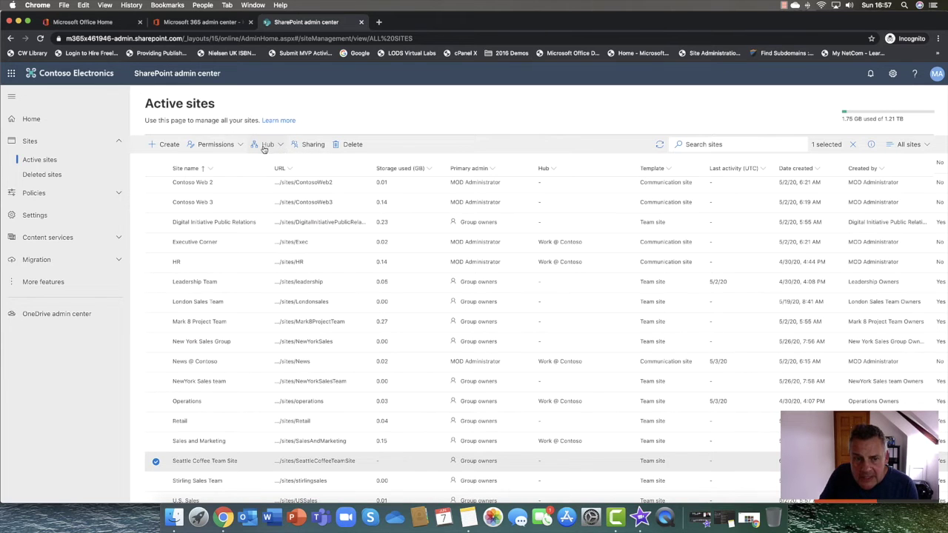
{"action": "left_click", "coordinate": [310, 145]}
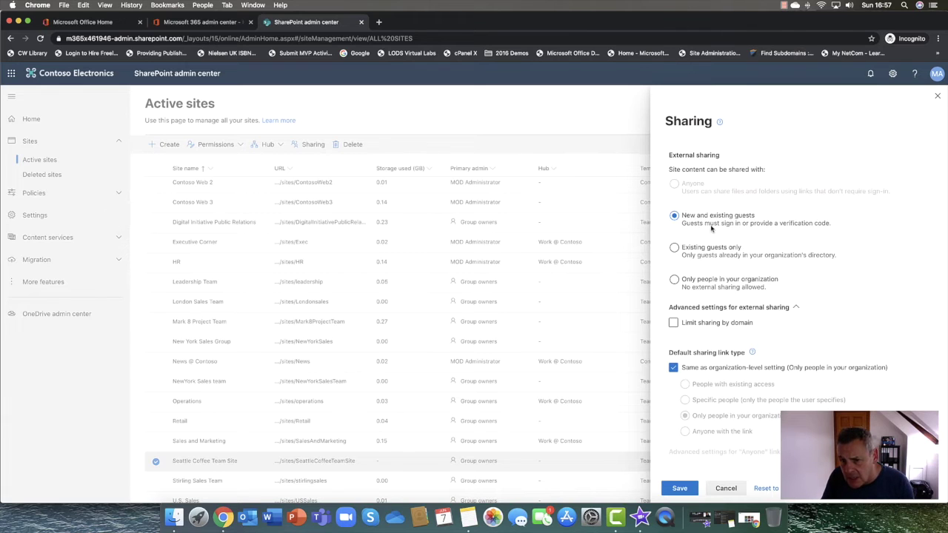
{"action": "left_click", "coordinate": [937, 95]}
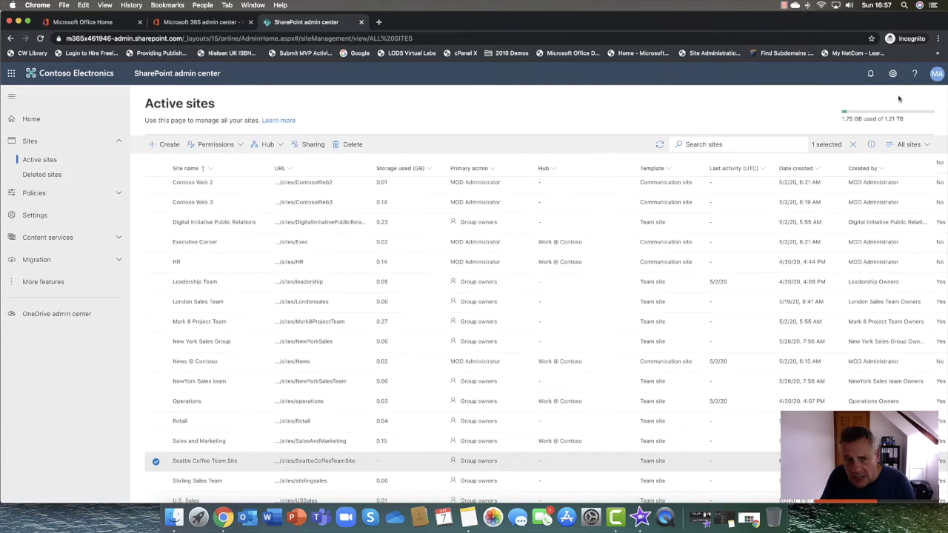
{"action": "left_click", "coordinate": [265, 145]}
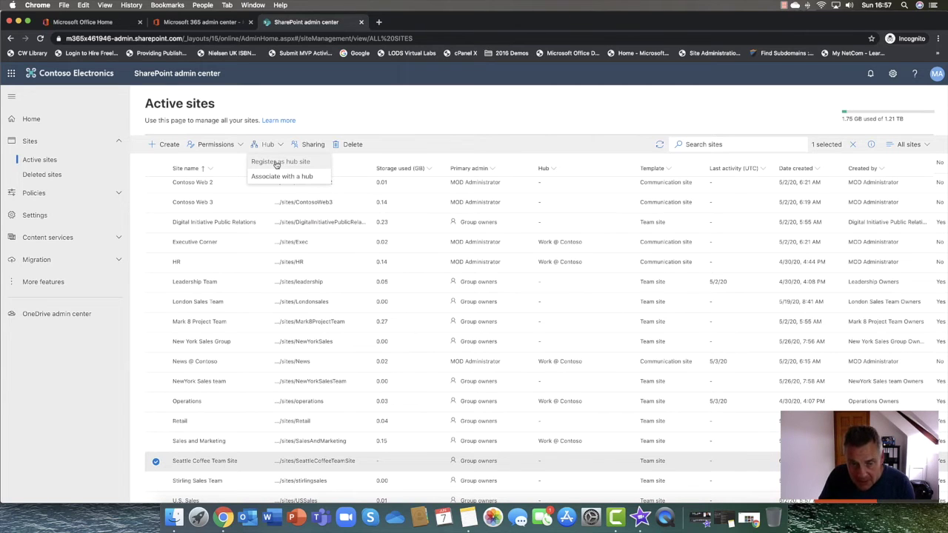
{"action": "left_click", "coordinate": [351, 111]}
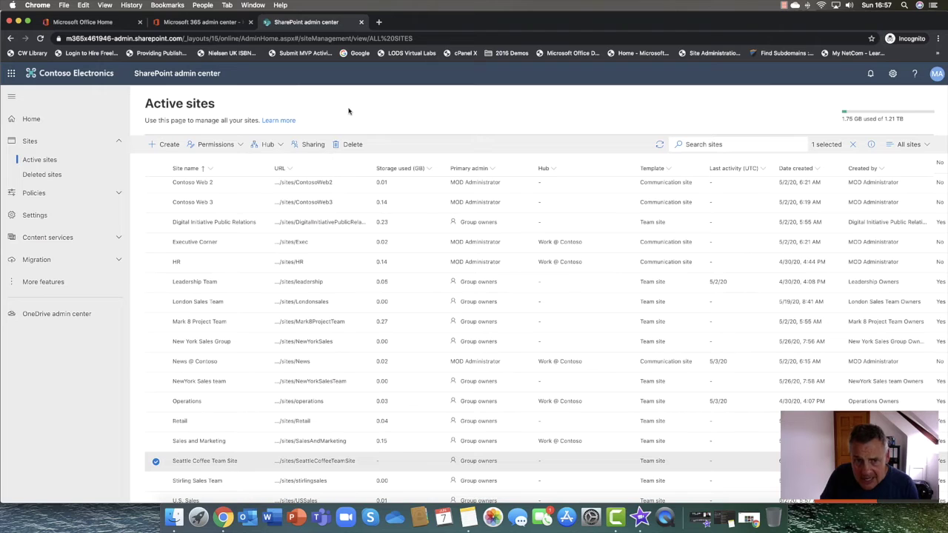
Open the sharing settings of Seattle Coffee Team Site and choose Existing guests only for external sharing.
{"action": "left_click", "coordinate": [315, 145]}
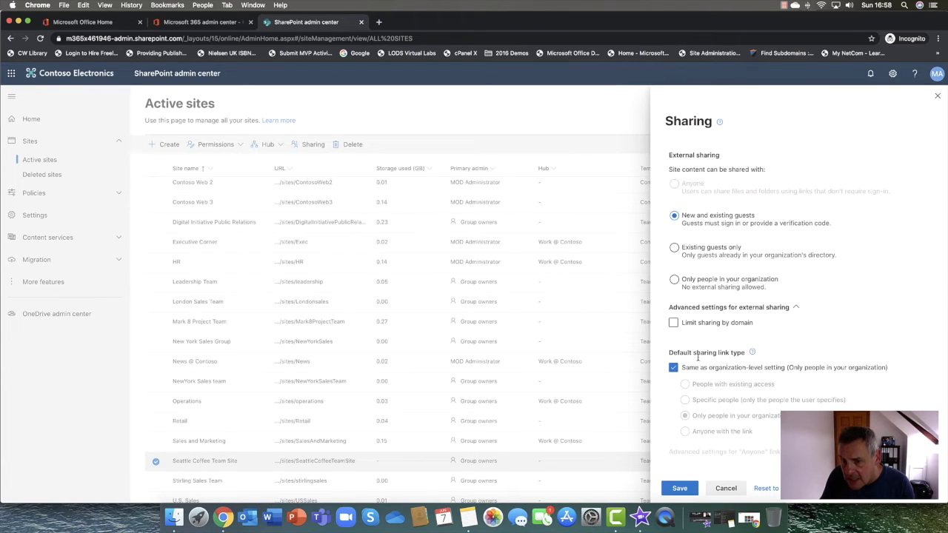
{"action": "scroll", "coordinate": [711, 241], "scroll_direction": "down", "scroll_amount": 1}
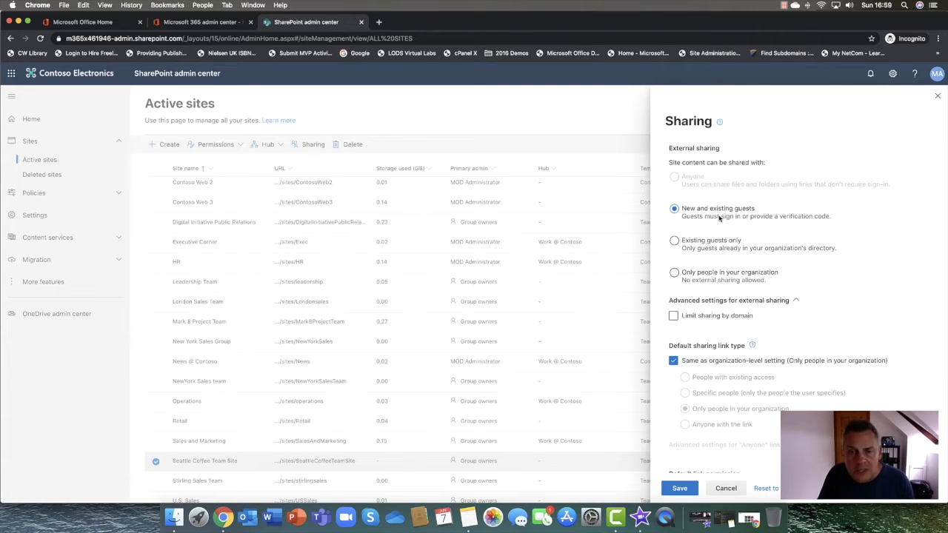
{"action": "left_click", "coordinate": [695, 247]}
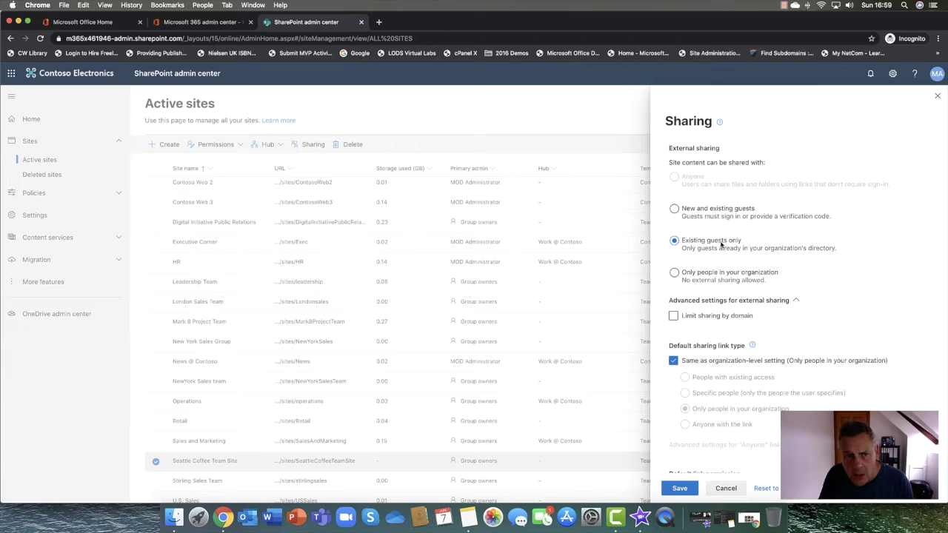
Switch to the Azure Active Directory admin center from the Microsoft 365 admin center and view the list of all users.
{"action": "left_click", "coordinate": [194, 23]}
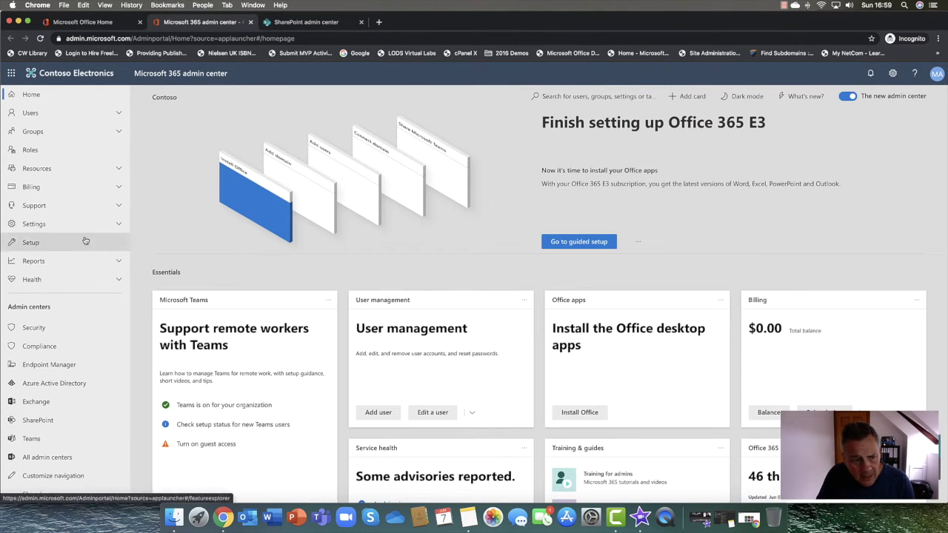
{"action": "left_click", "coordinate": [74, 383]}
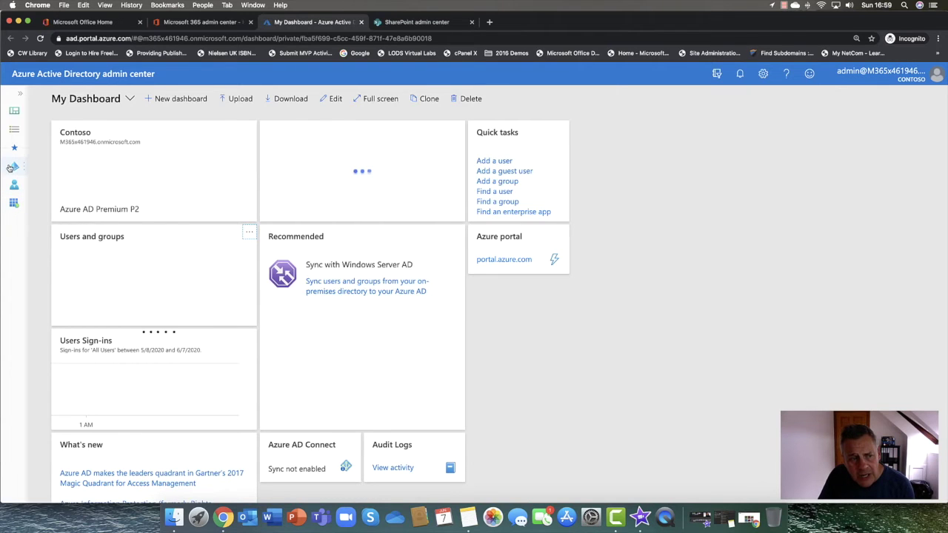
{"action": "left_click", "coordinate": [13, 166]}
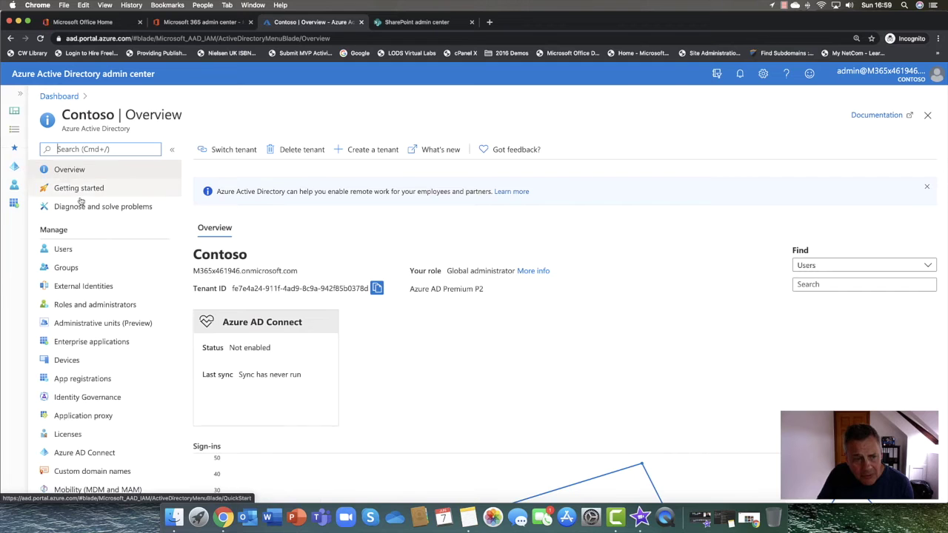
{"action": "left_click", "coordinate": [84, 254]}
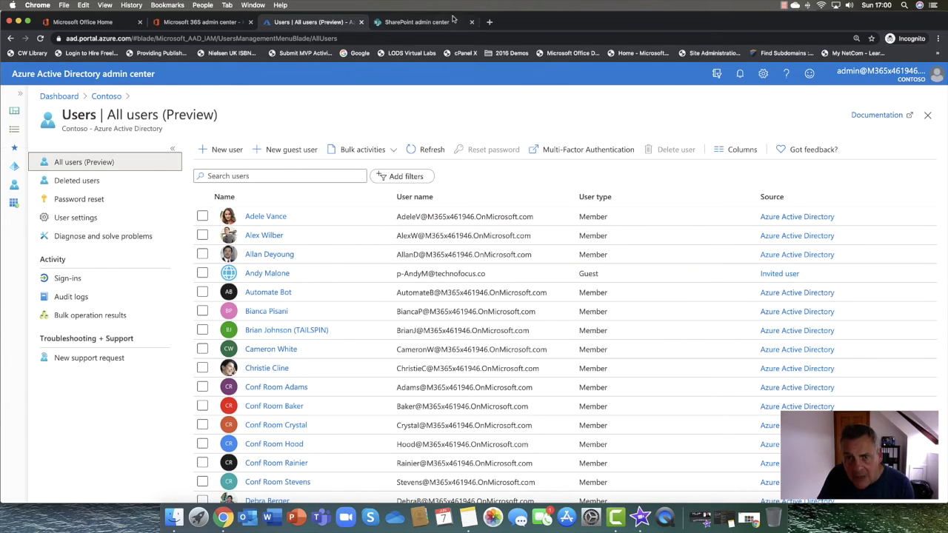
Return to the SharePoint admin center, compare the external sharing levels, and save the site's sharing as Existing guests only.
{"action": "left_click", "coordinate": [407, 23]}
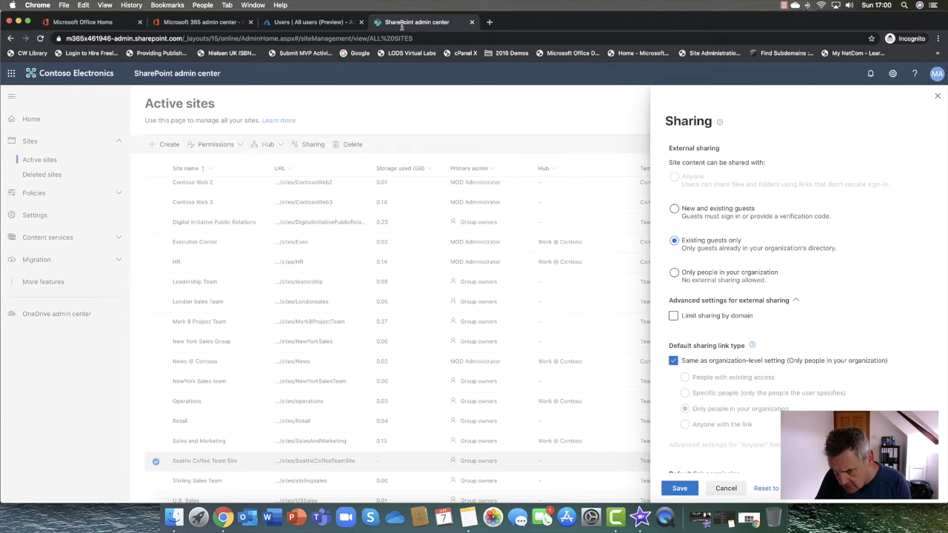
{"action": "scroll", "coordinate": [700, 215], "scroll_direction": "down", "scroll_amount": 1}
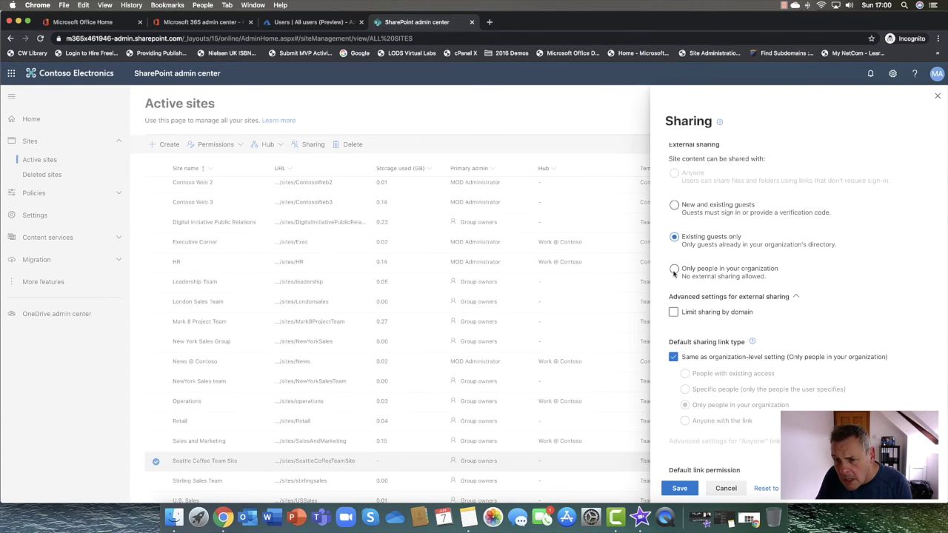
{"action": "left_click", "coordinate": [723, 272]}
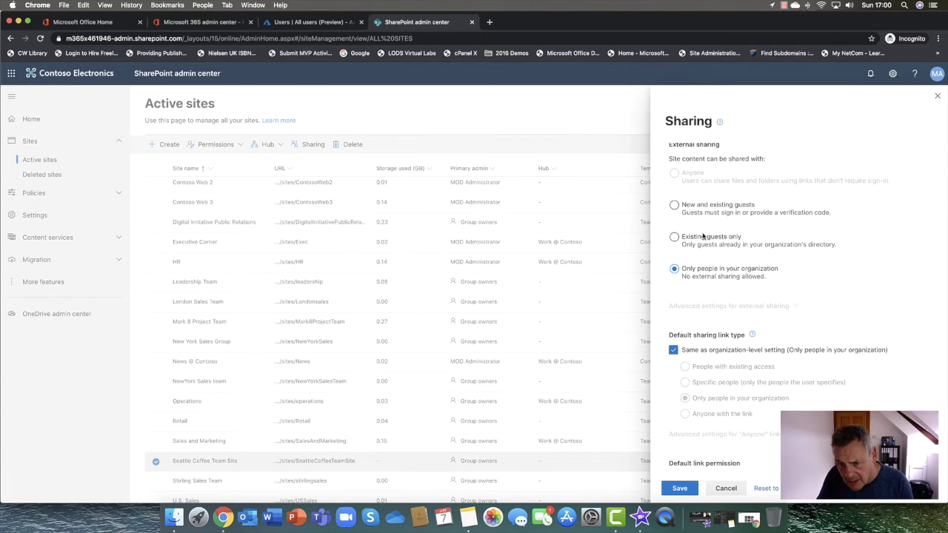
{"action": "left_click", "coordinate": [703, 237]}
{"action": "left_click", "coordinate": [700, 207]}
{"action": "left_click", "coordinate": [698, 238]}
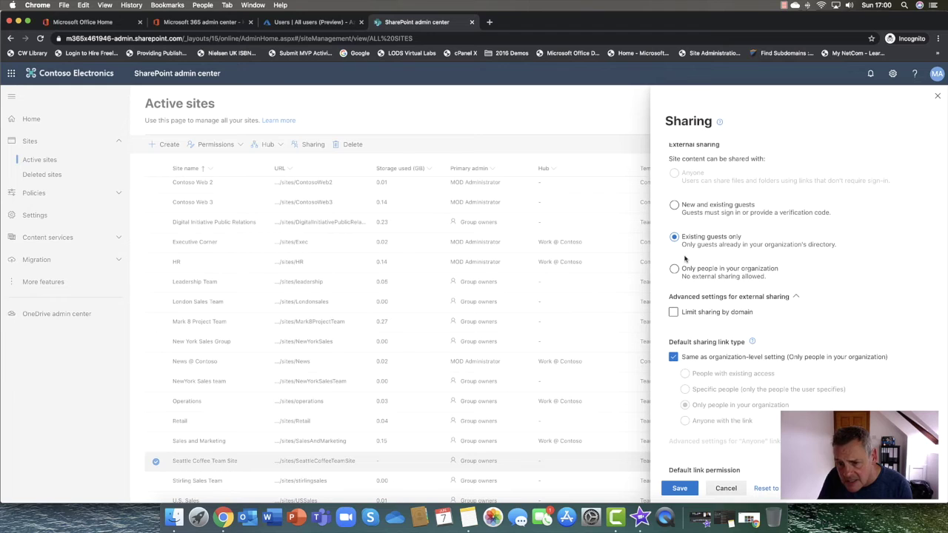
{"action": "left_click", "coordinate": [680, 489]}
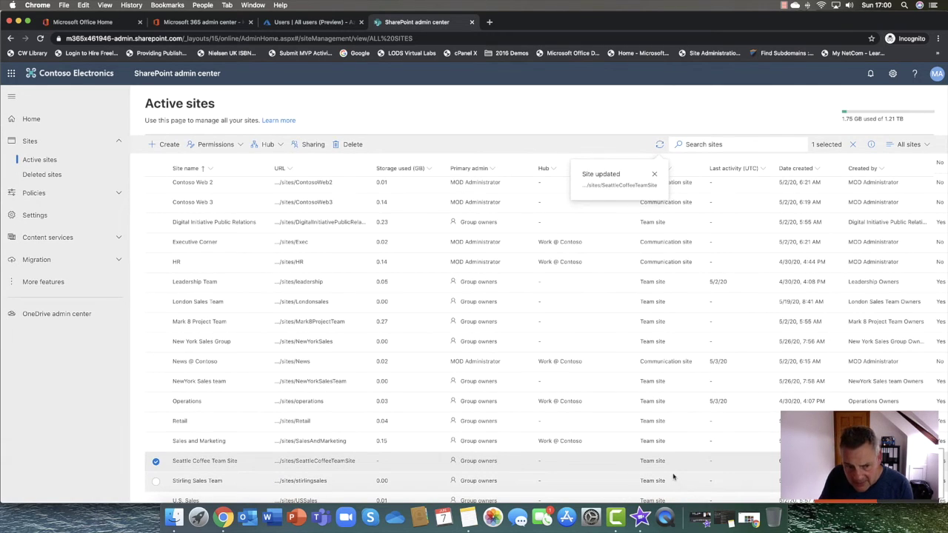
Review the organization-level sharing policy, including external sharing, default file and folder links, and other settings.
{"action": "scroll", "coordinate": [410, 217], "scroll_direction": "up", "scroll_amount": 2}
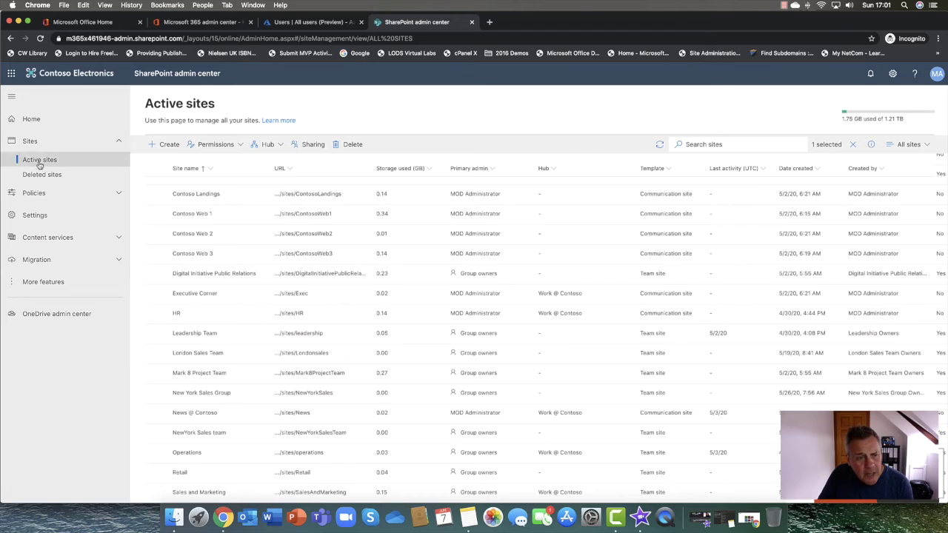
{"action": "left_click", "coordinate": [121, 192]}
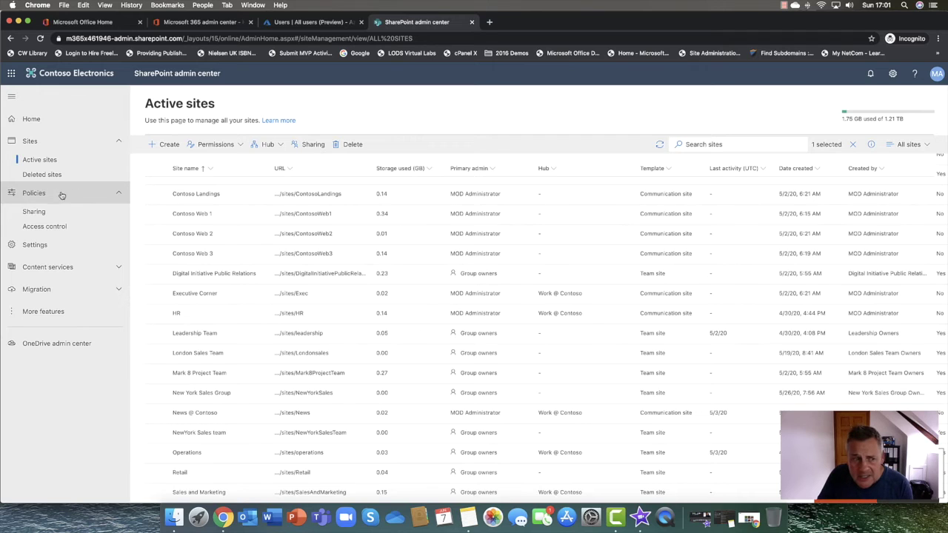
{"action": "left_click", "coordinate": [72, 212]}
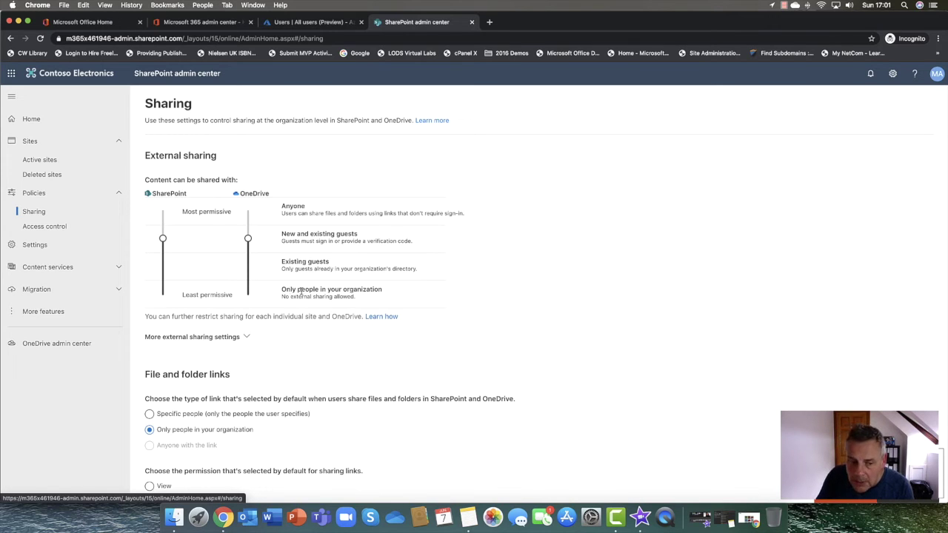
{"action": "scroll", "coordinate": [299, 291], "scroll_direction": "down", "scroll_amount": 5}
{"action": "scroll", "coordinate": [295, 292], "scroll_direction": "down", "scroll_amount": 2}
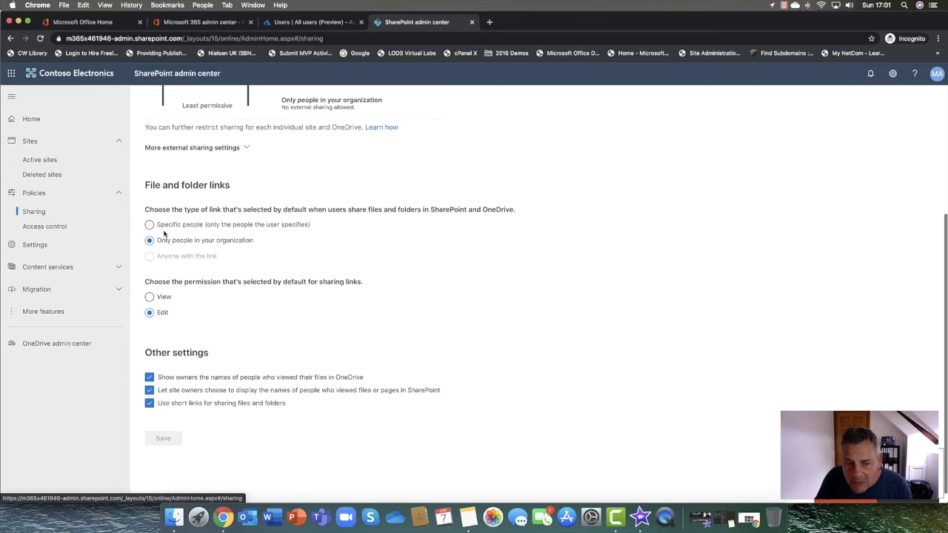
{"action": "left_click", "coordinate": [217, 223]}
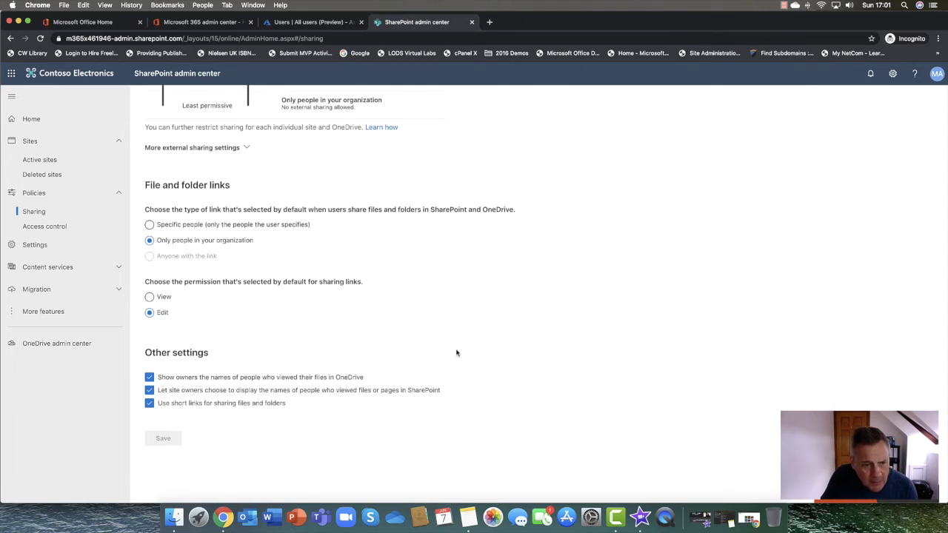
{"action": "scroll", "coordinate": [385, 322], "scroll_direction": "up", "scroll_amount": 2}
{"action": "scroll", "coordinate": [385, 322], "scroll_direction": "up", "scroll_amount": 5}
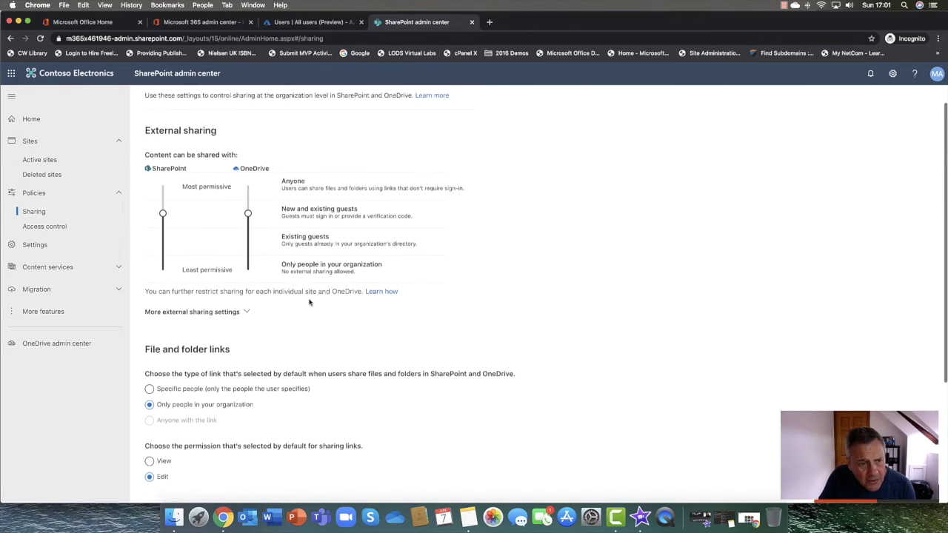
Check the access control policies and the list of general SharePoint settings.
{"action": "left_click", "coordinate": [62, 226]}
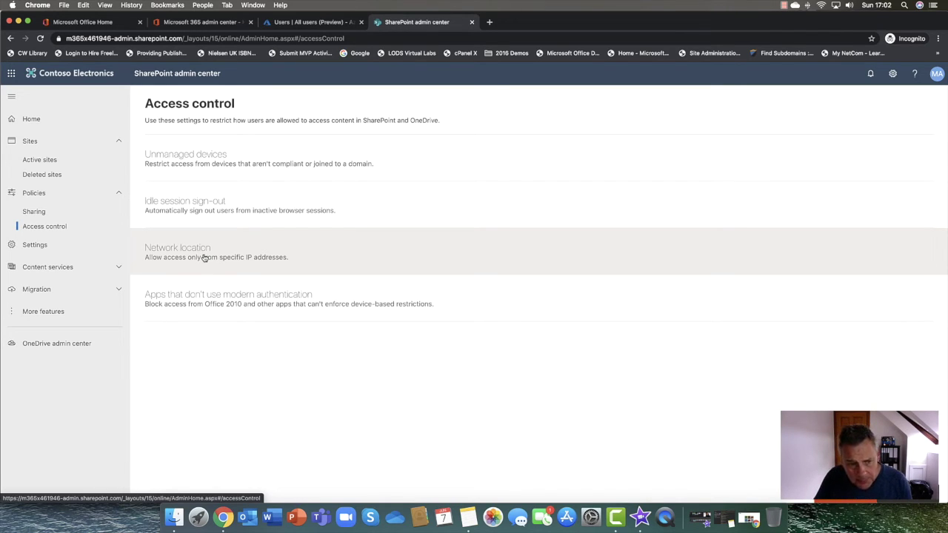
{"action": "left_click", "coordinate": [120, 192]}
{"action": "left_click", "coordinate": [35, 219]}
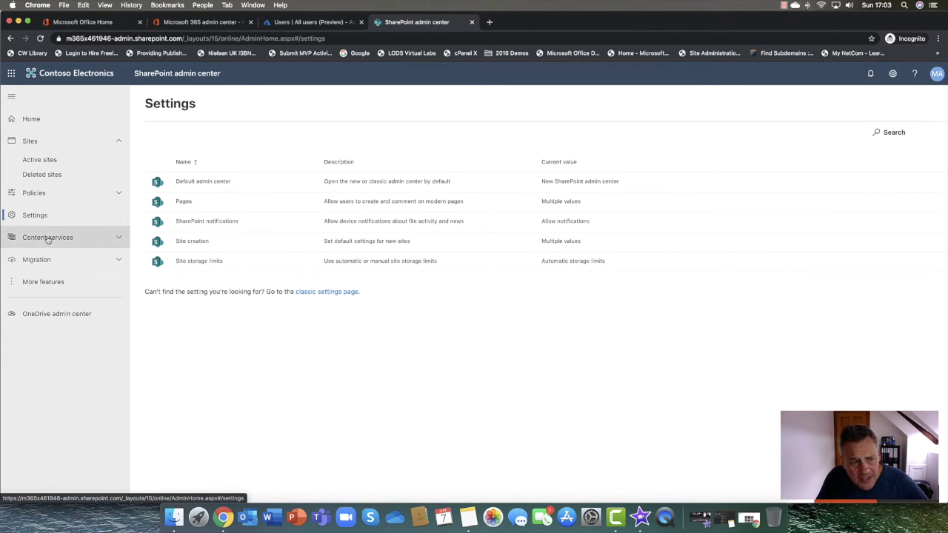
Open the term store in the content services, expand the People term group, and try to expand Search Dictionaries.
{"action": "left_click", "coordinate": [106, 237]}
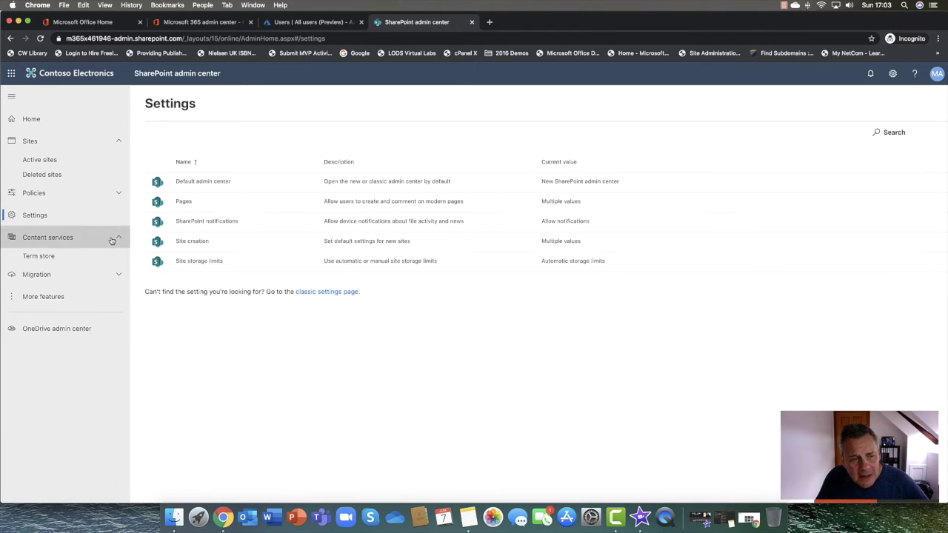
{"action": "left_click", "coordinate": [112, 240]}
{"action": "left_click", "coordinate": [112, 239]}
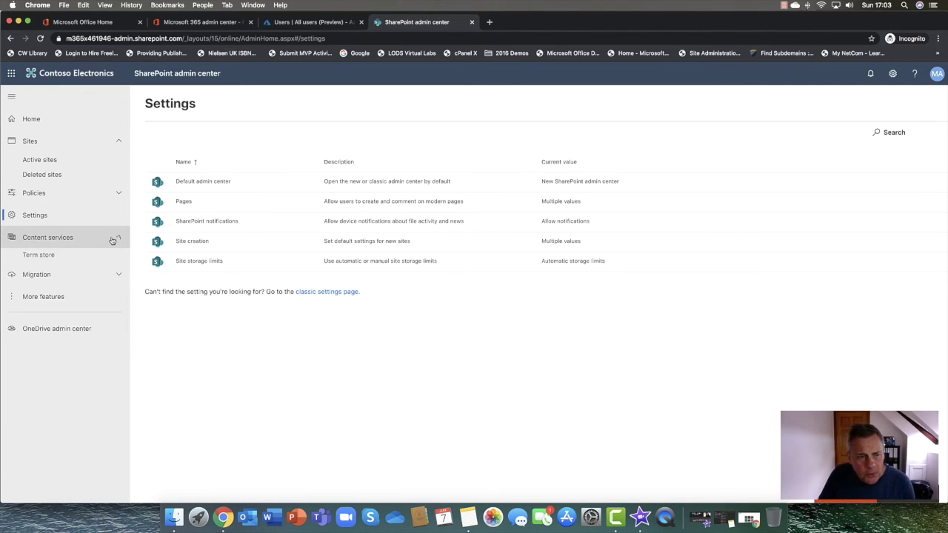
{"action": "left_click", "coordinate": [45, 256]}
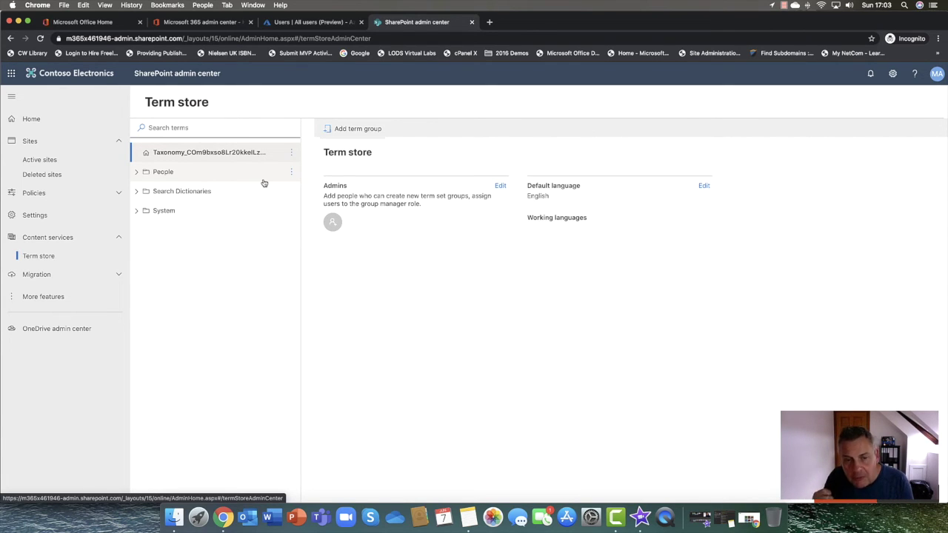
{"action": "left_click", "coordinate": [137, 175]}
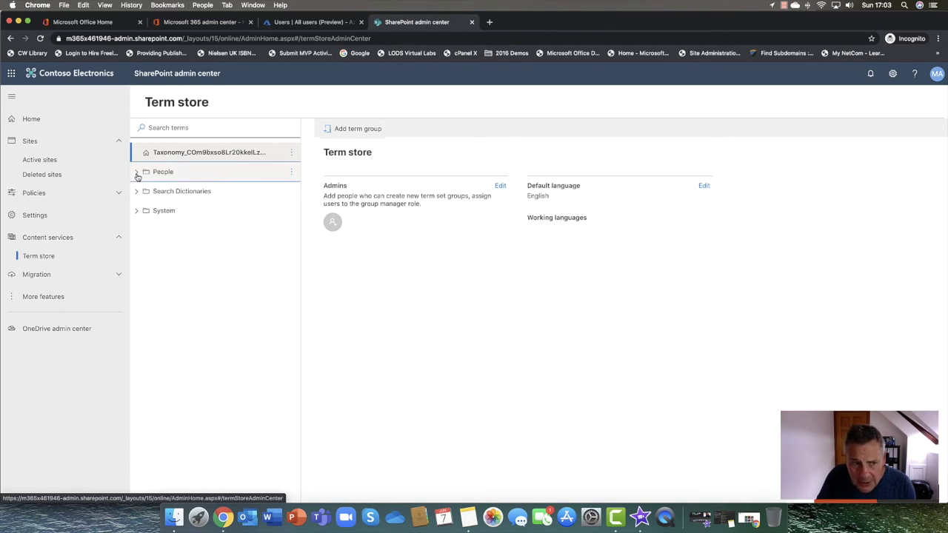
{"action": "left_click", "coordinate": [137, 252]}
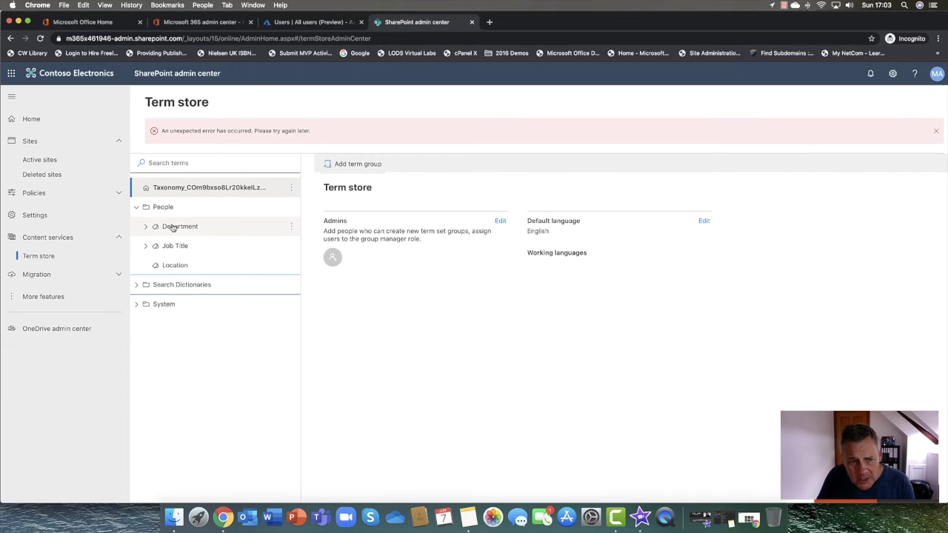
Review the terms in the Job Title term set, and collapse it along with the People group.
{"action": "left_click", "coordinate": [145, 246]}
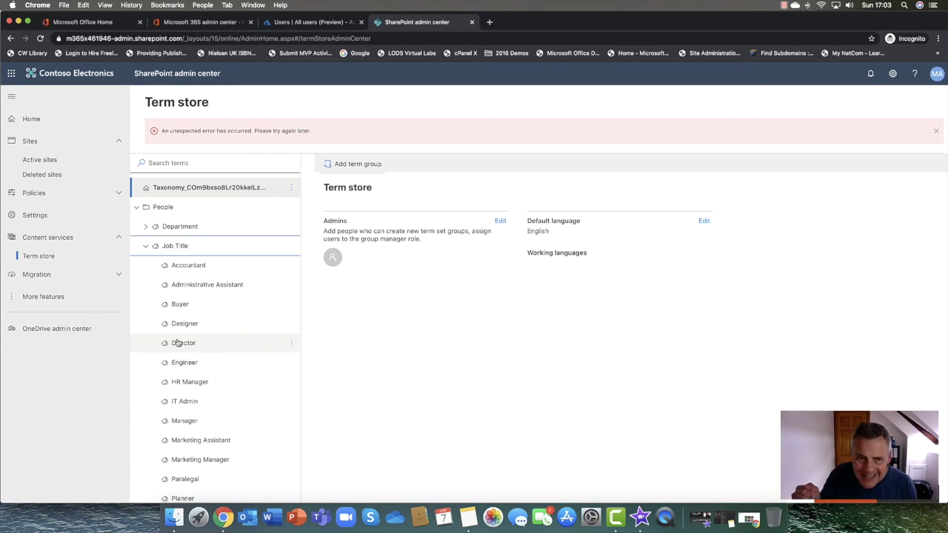
{"action": "left_click", "coordinate": [144, 248]}
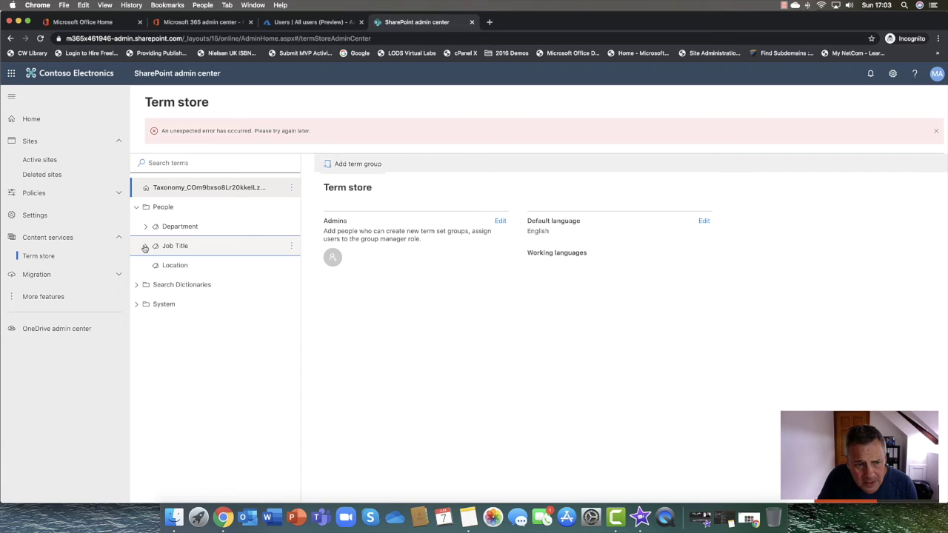
{"action": "left_click", "coordinate": [137, 209]}
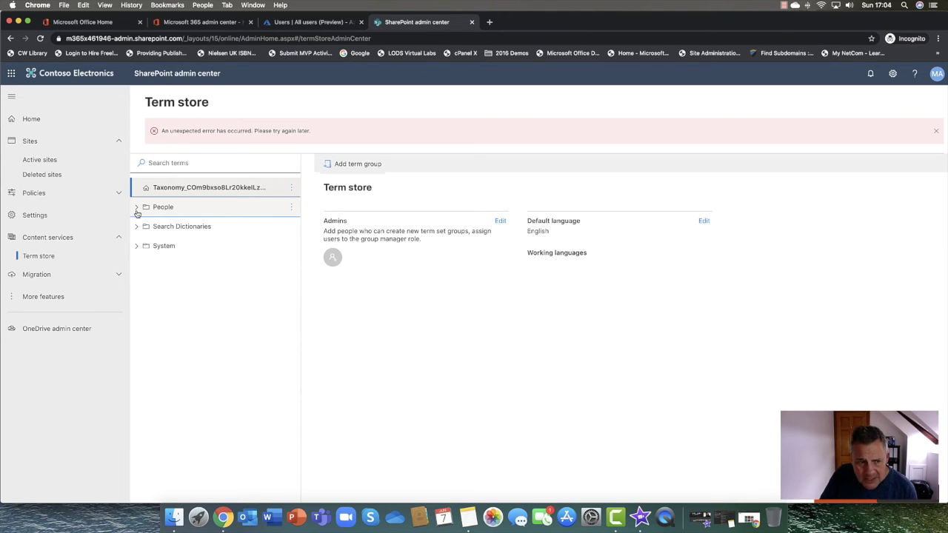
Check the available migration options, and revisit the active sites list and the admin center home page.
{"action": "left_click", "coordinate": [119, 275]}
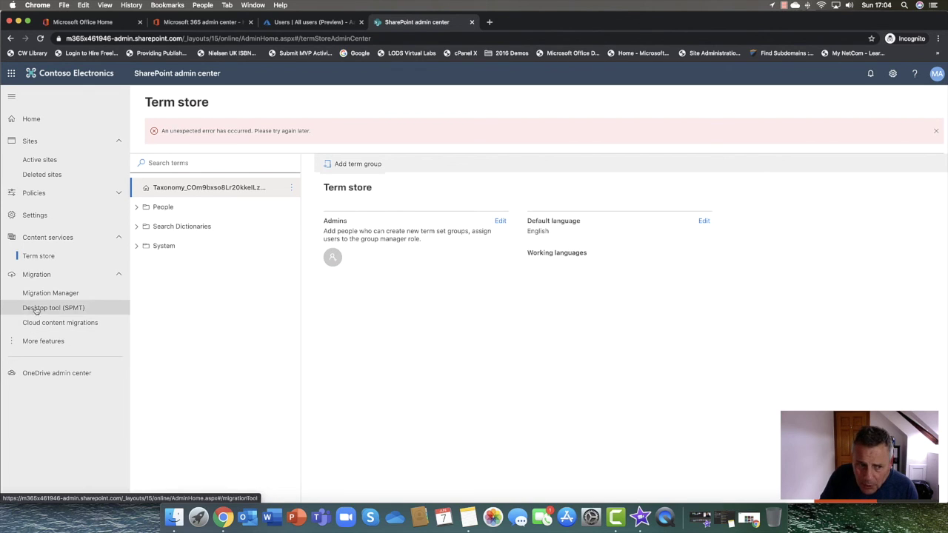
{"action": "left_click", "coordinate": [118, 277]}
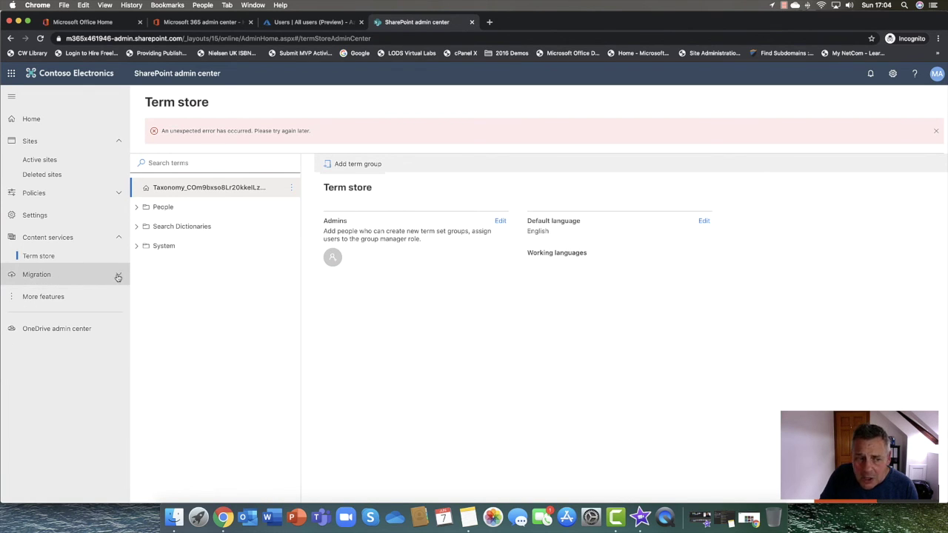
{"action": "left_click", "coordinate": [78, 162]}
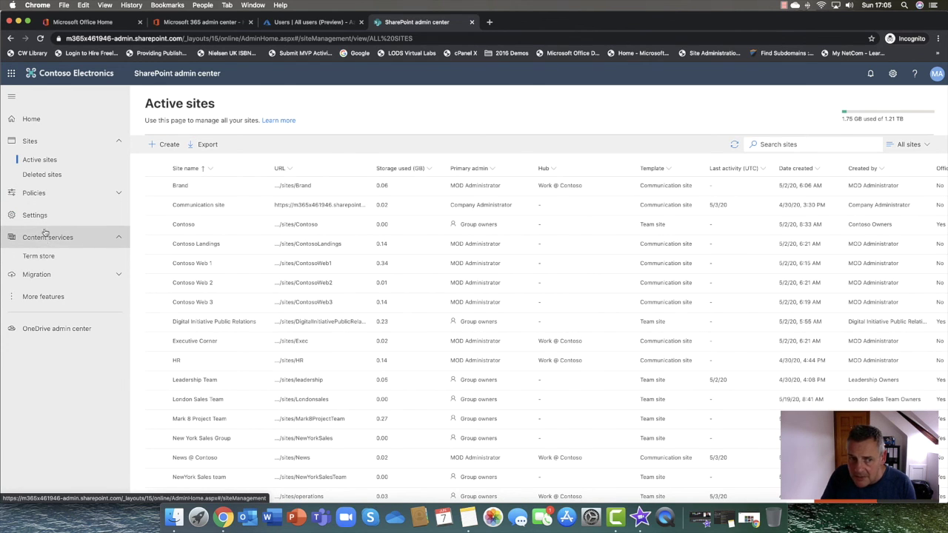
{"action": "left_click", "coordinate": [40, 121]}
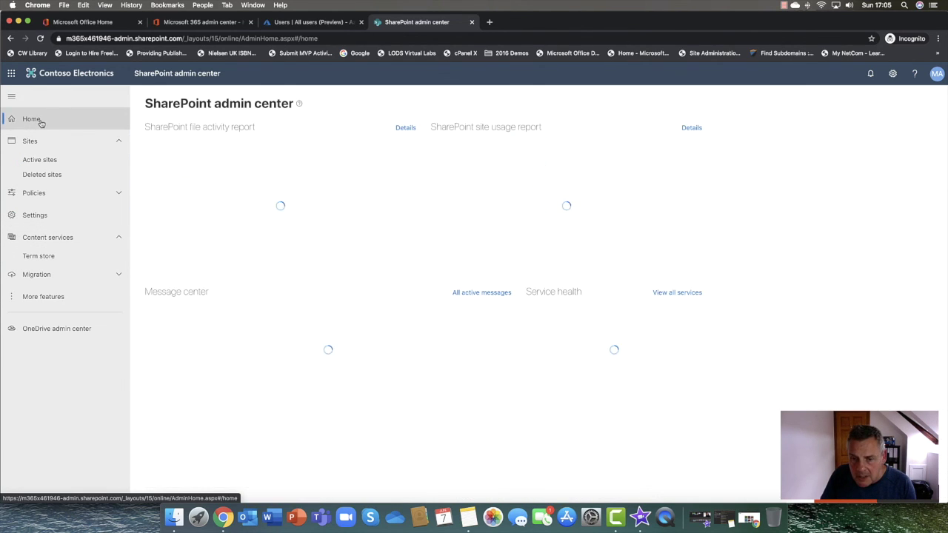